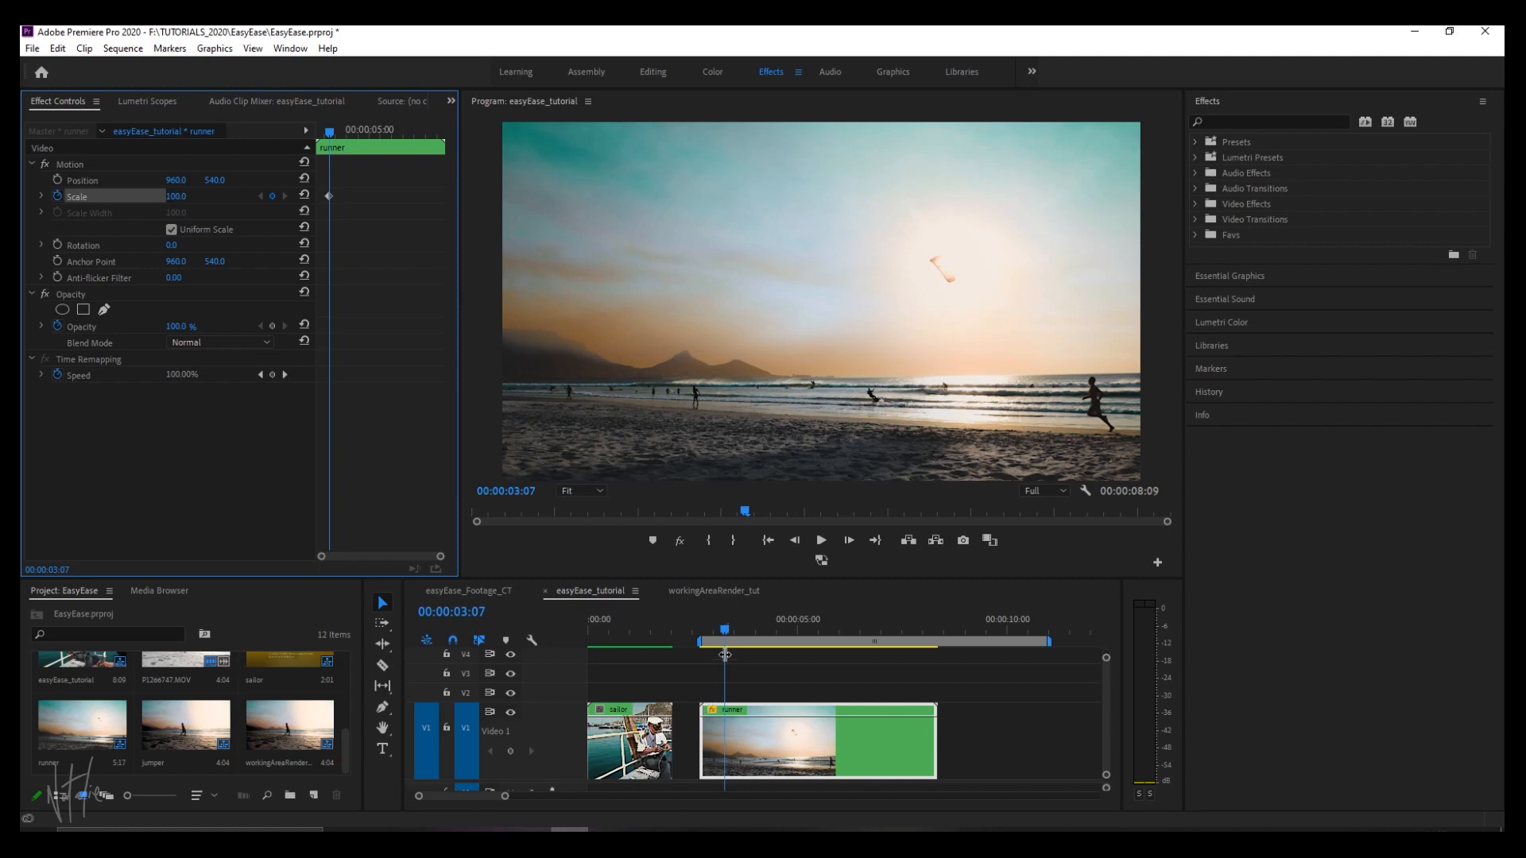
Add a Scale keyframe of 130 at 00:00:05:22 on the runner clip and play back the zoom.
left_click_drag(725, 630, 833, 641)
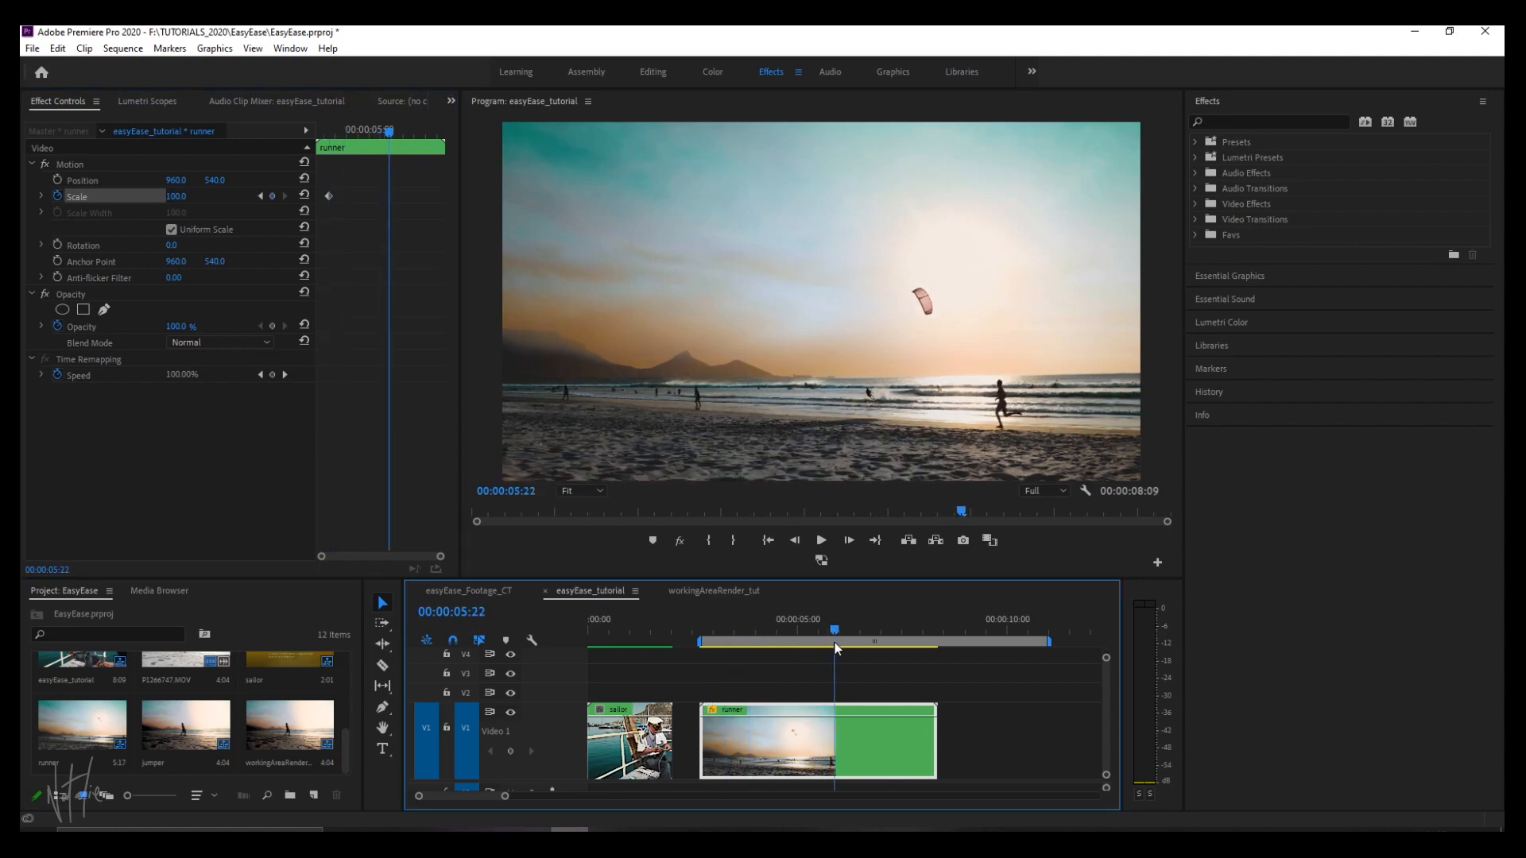
left_click_drag(176, 196, 202, 196)
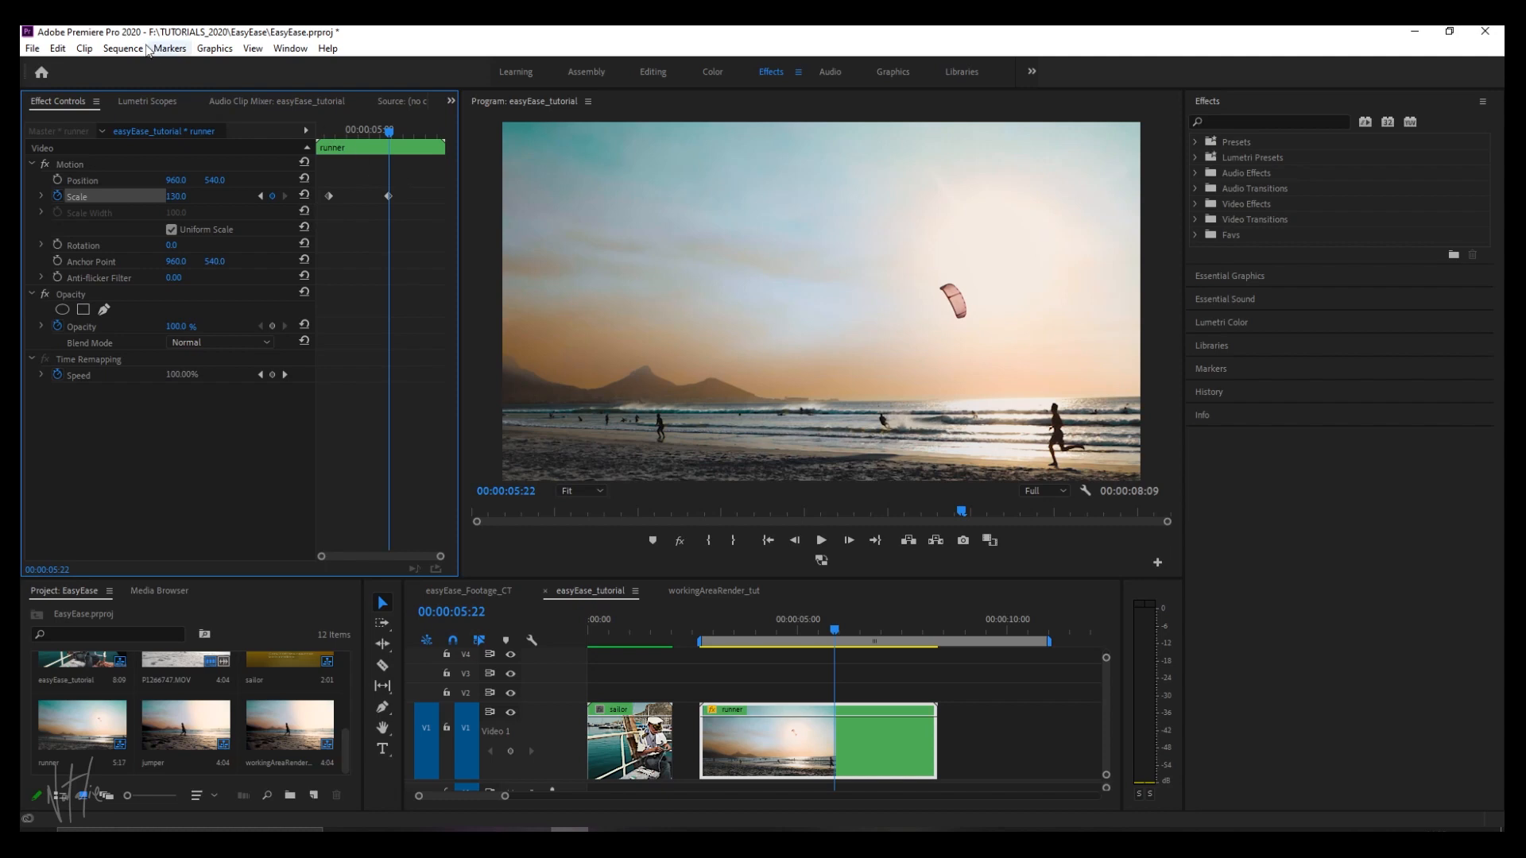
left_click(703, 621)
key("space")
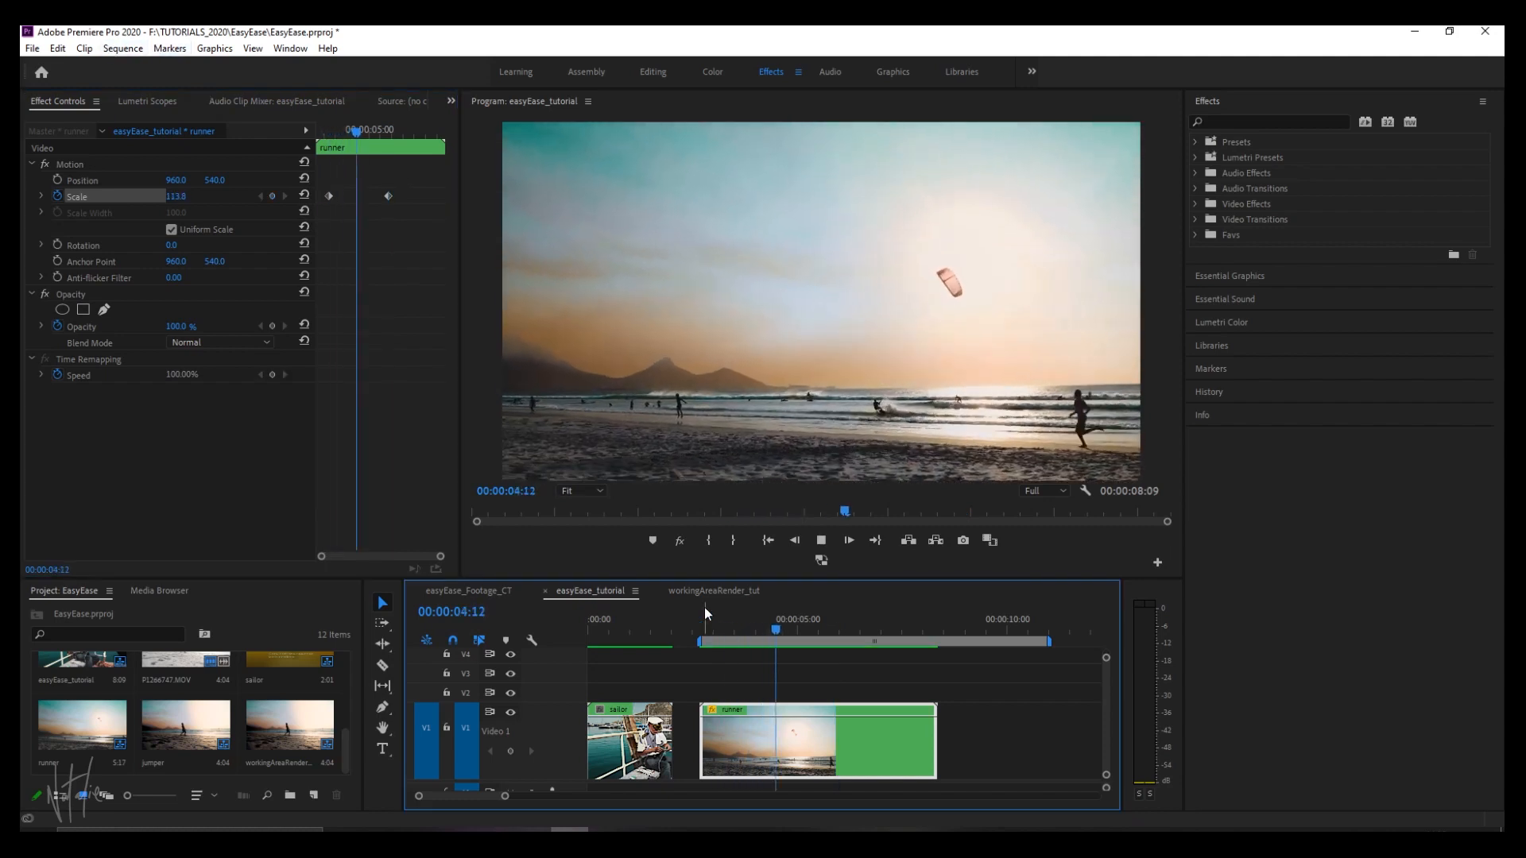
left_click(706, 618)
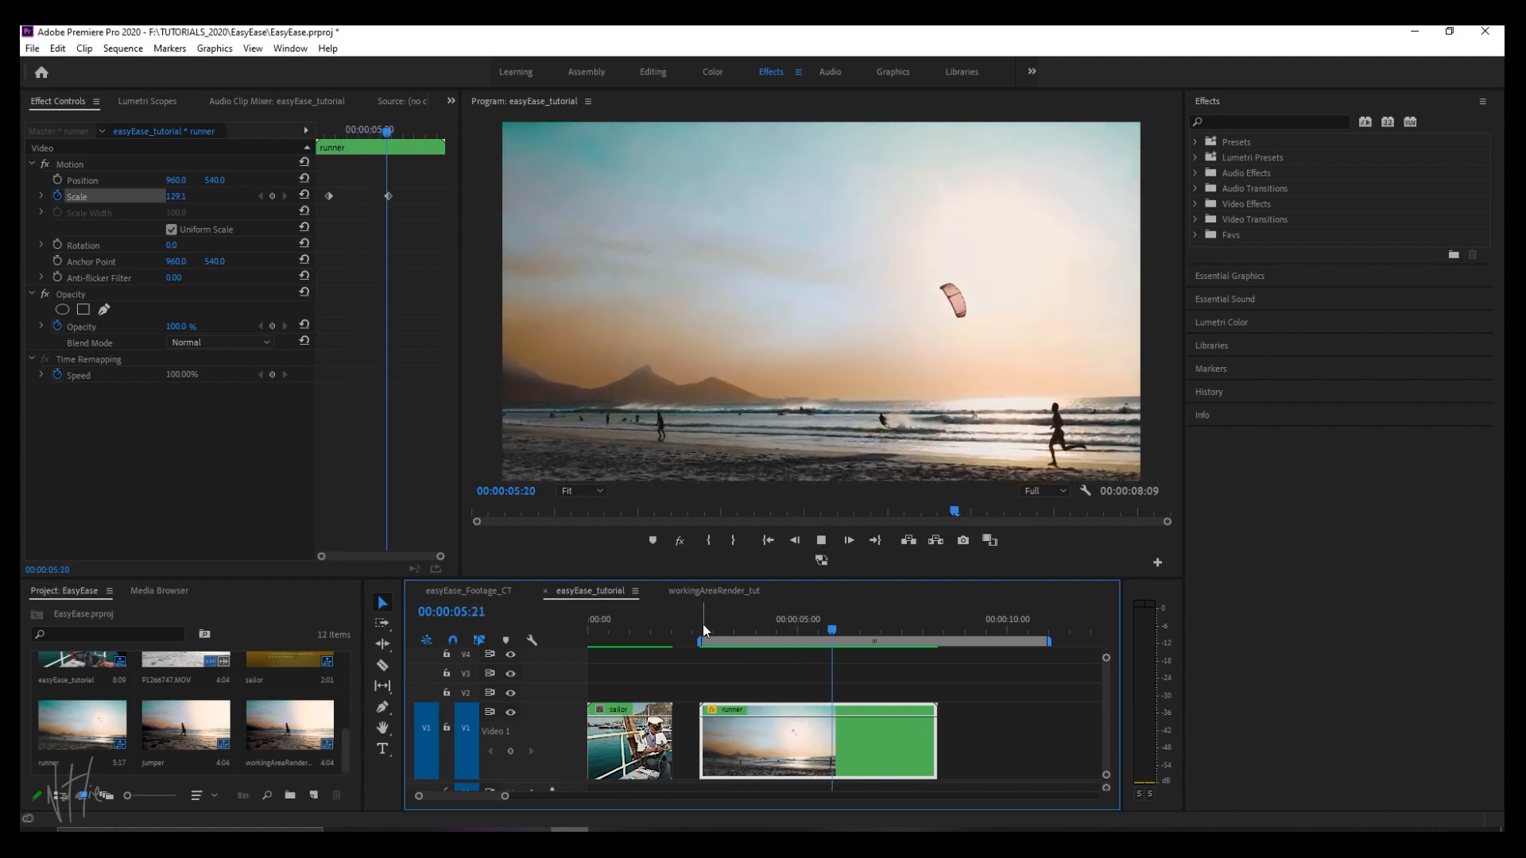
key("space")
left_click(702, 623)
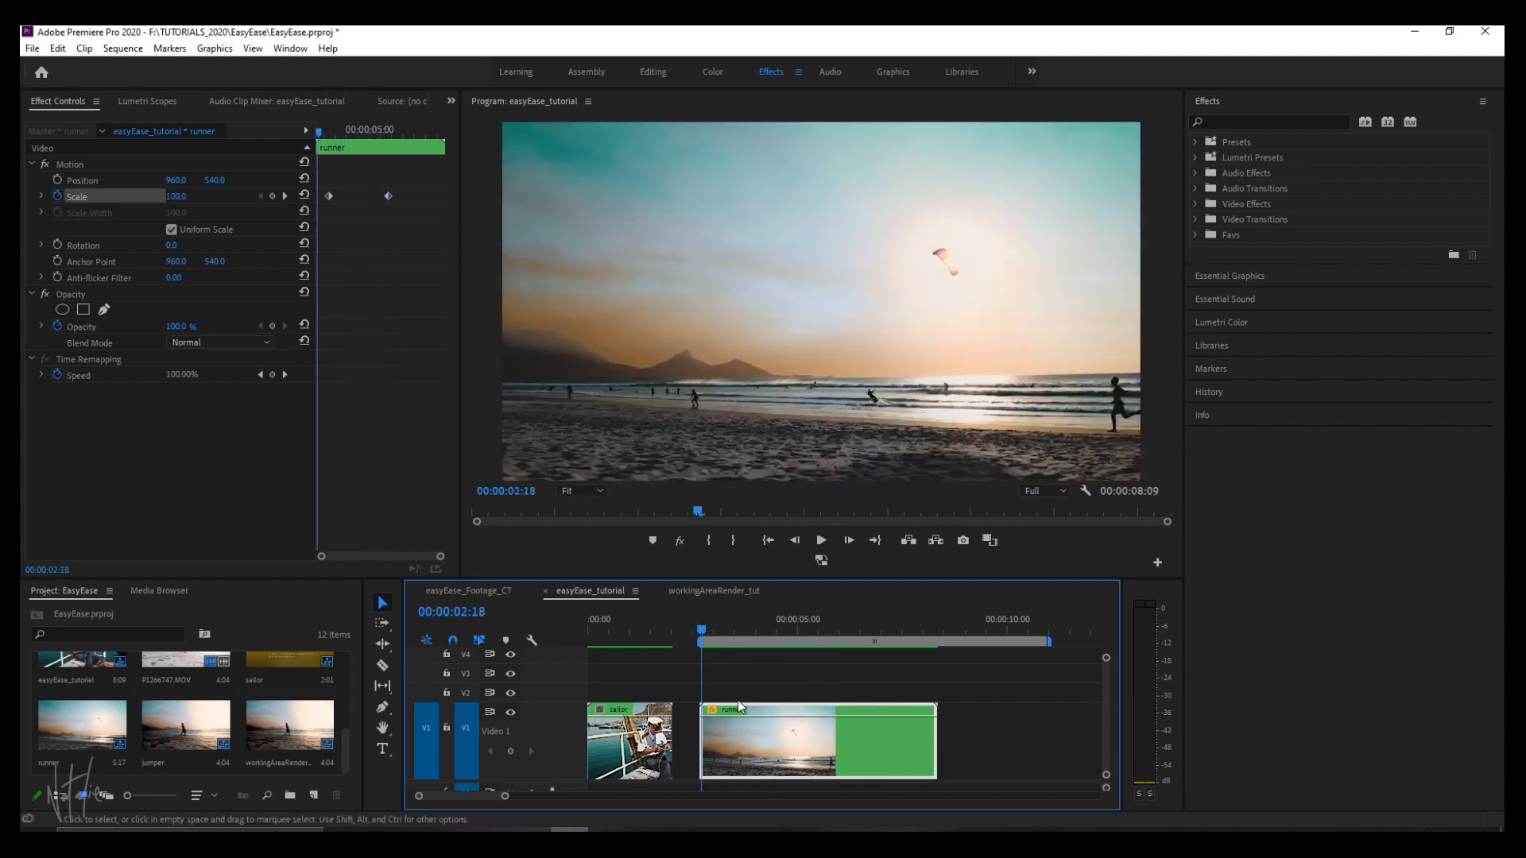
Expand the runner clip's Scale graphs, and apply Ease Out to the first Scale keyframe and Ease In to the second.
key("shift+5")
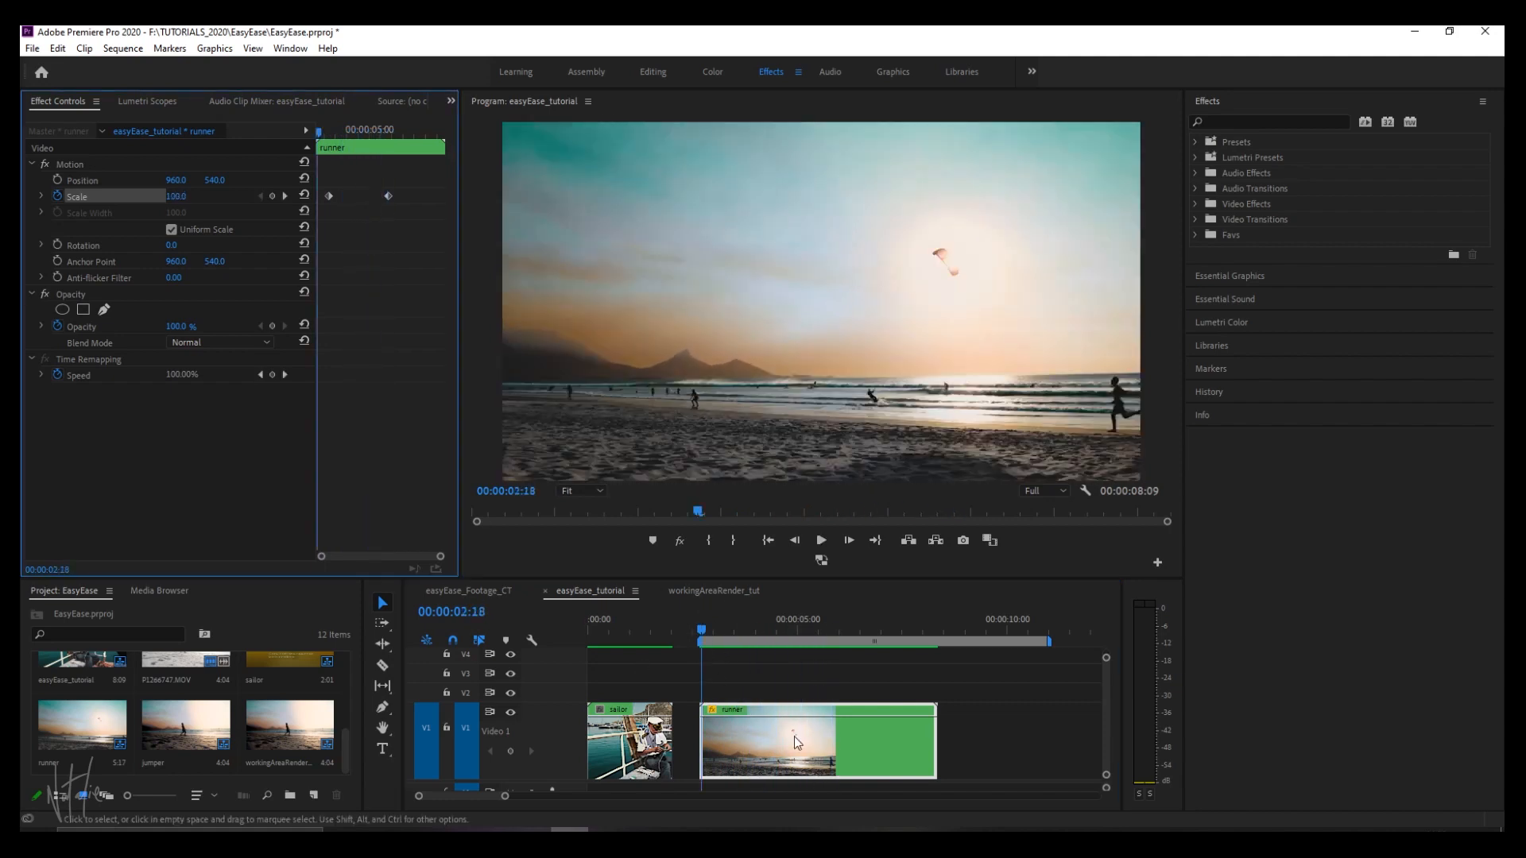
left_click(42, 196)
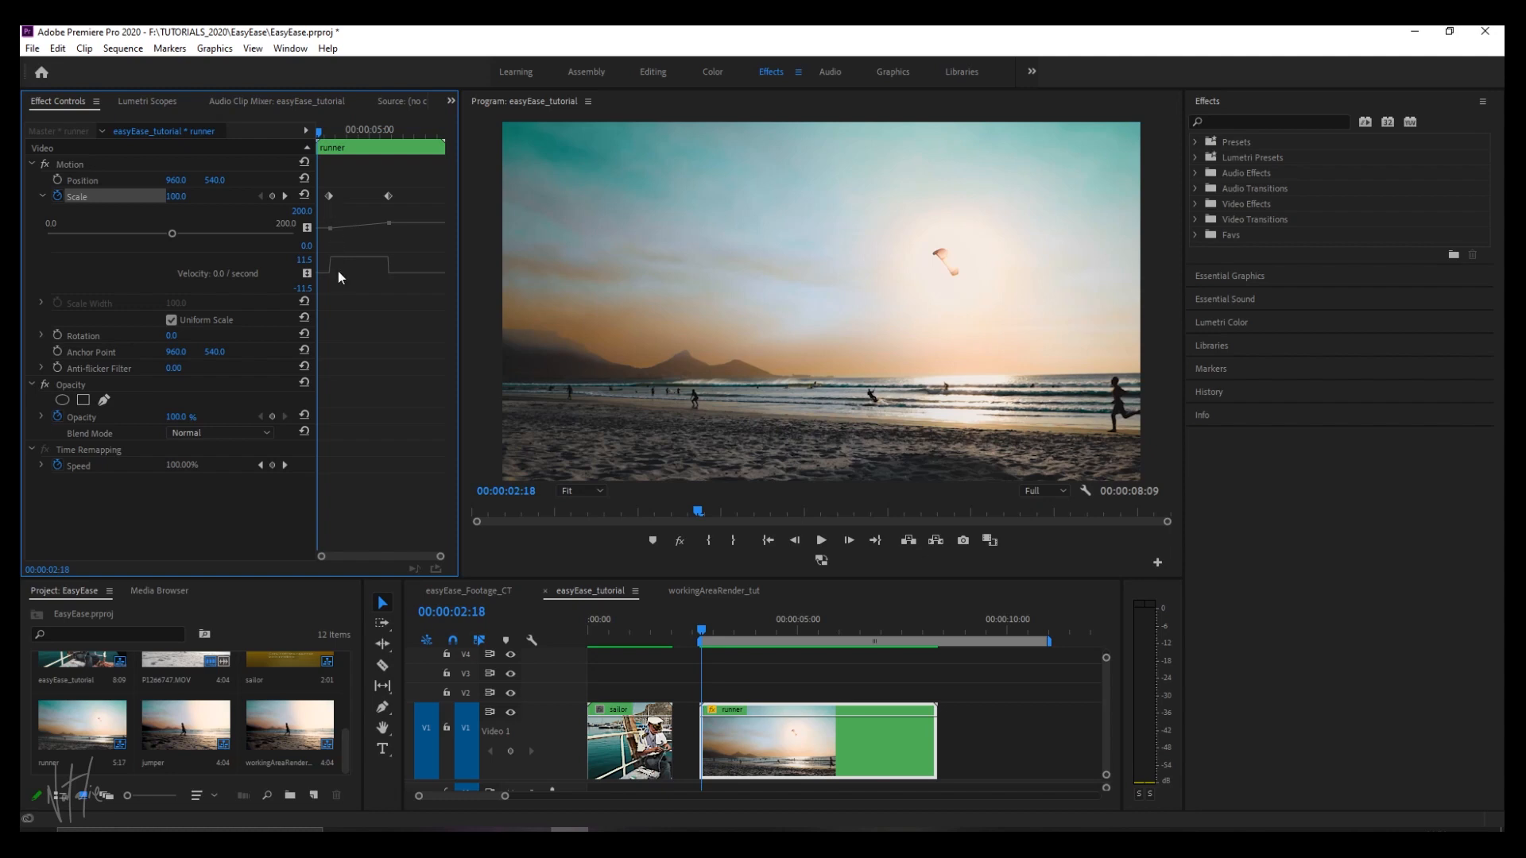
right_click(327, 194)
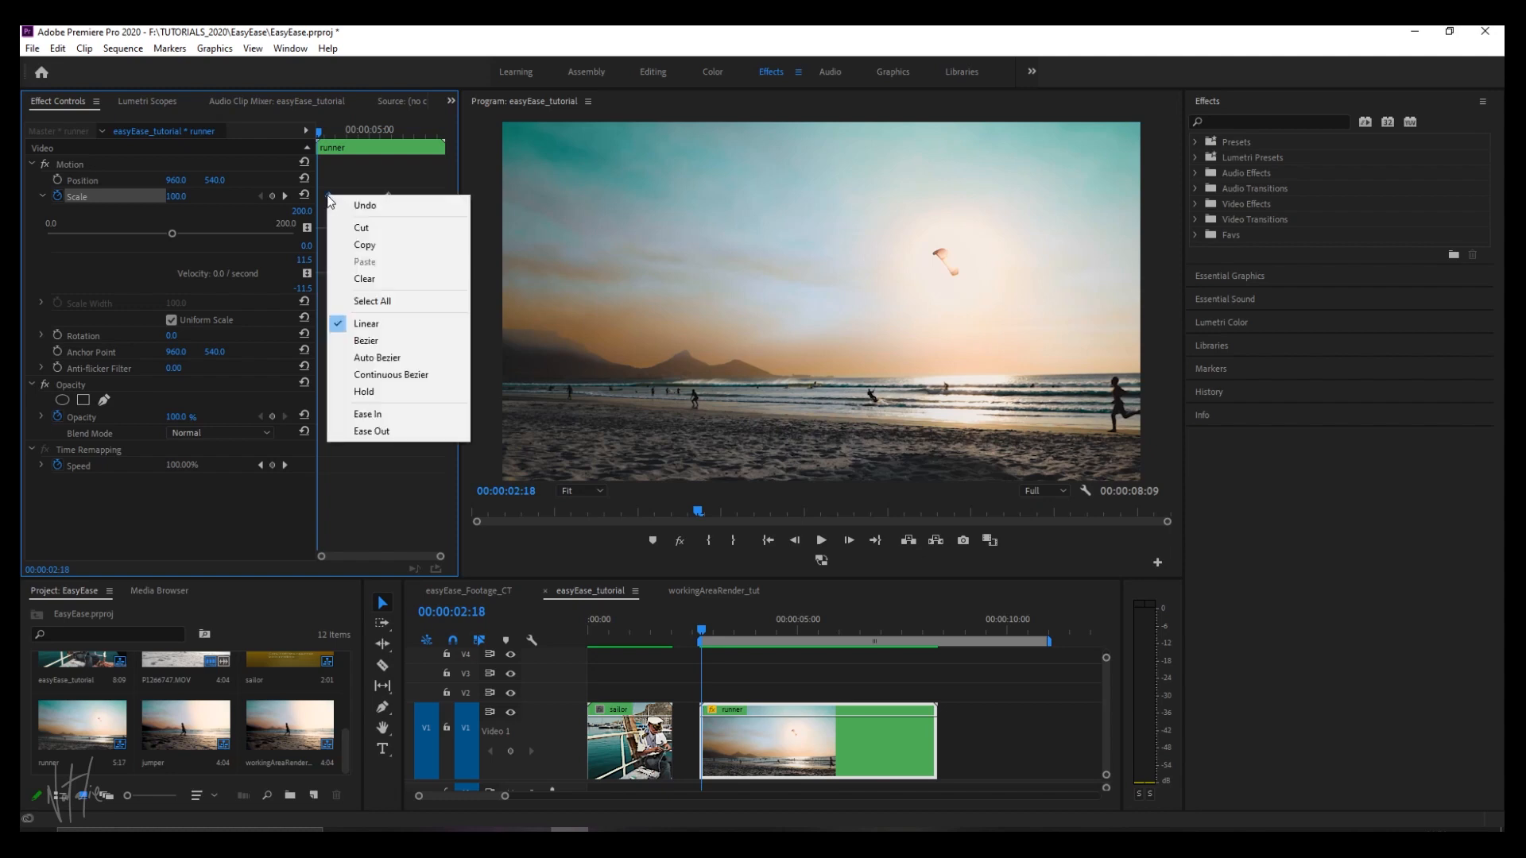
left_click(372, 430)
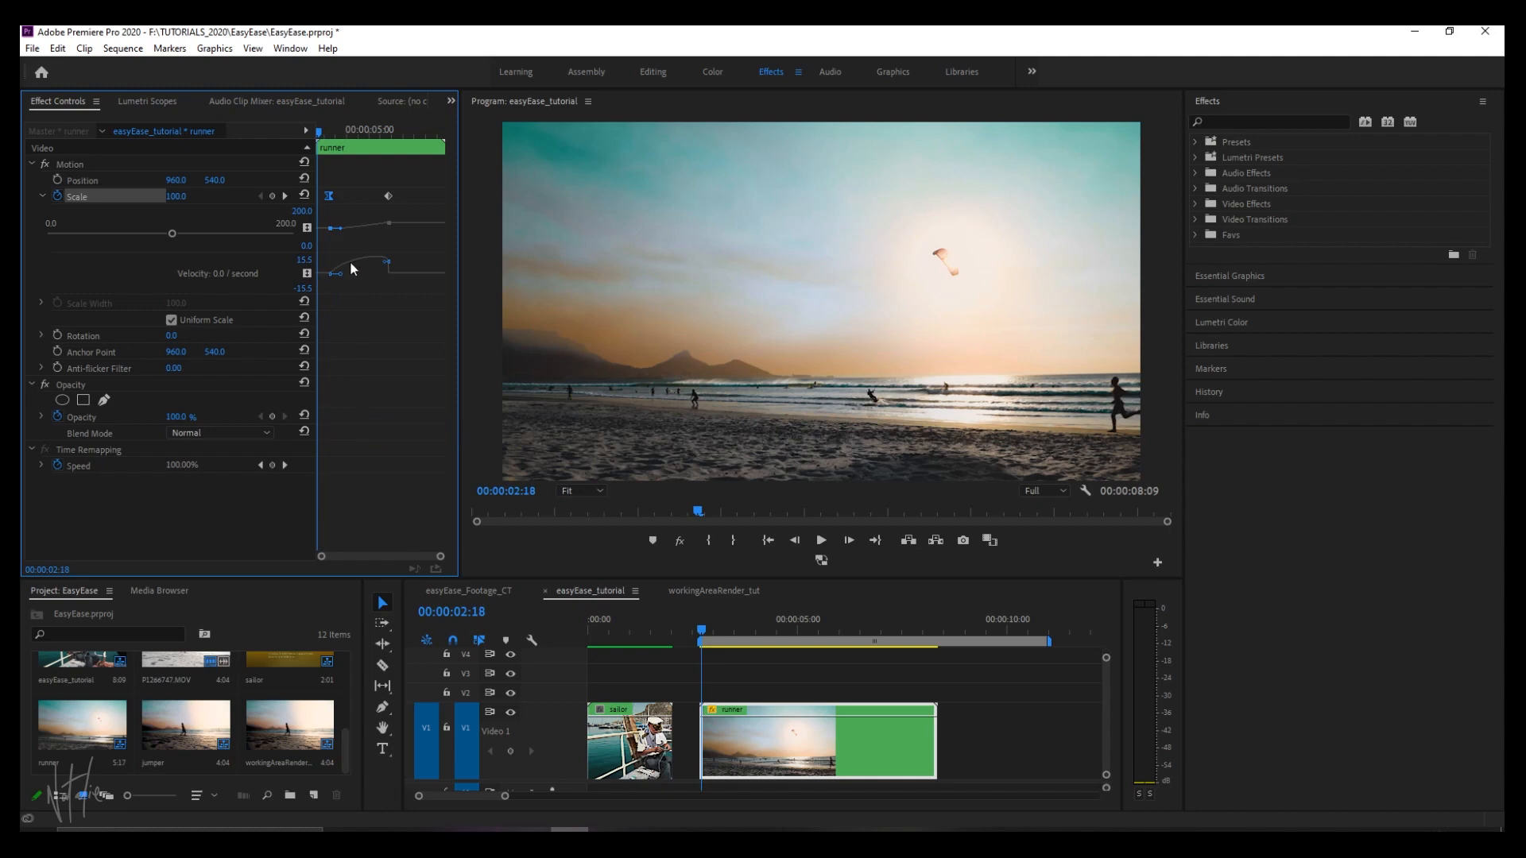
right_click(387, 198)
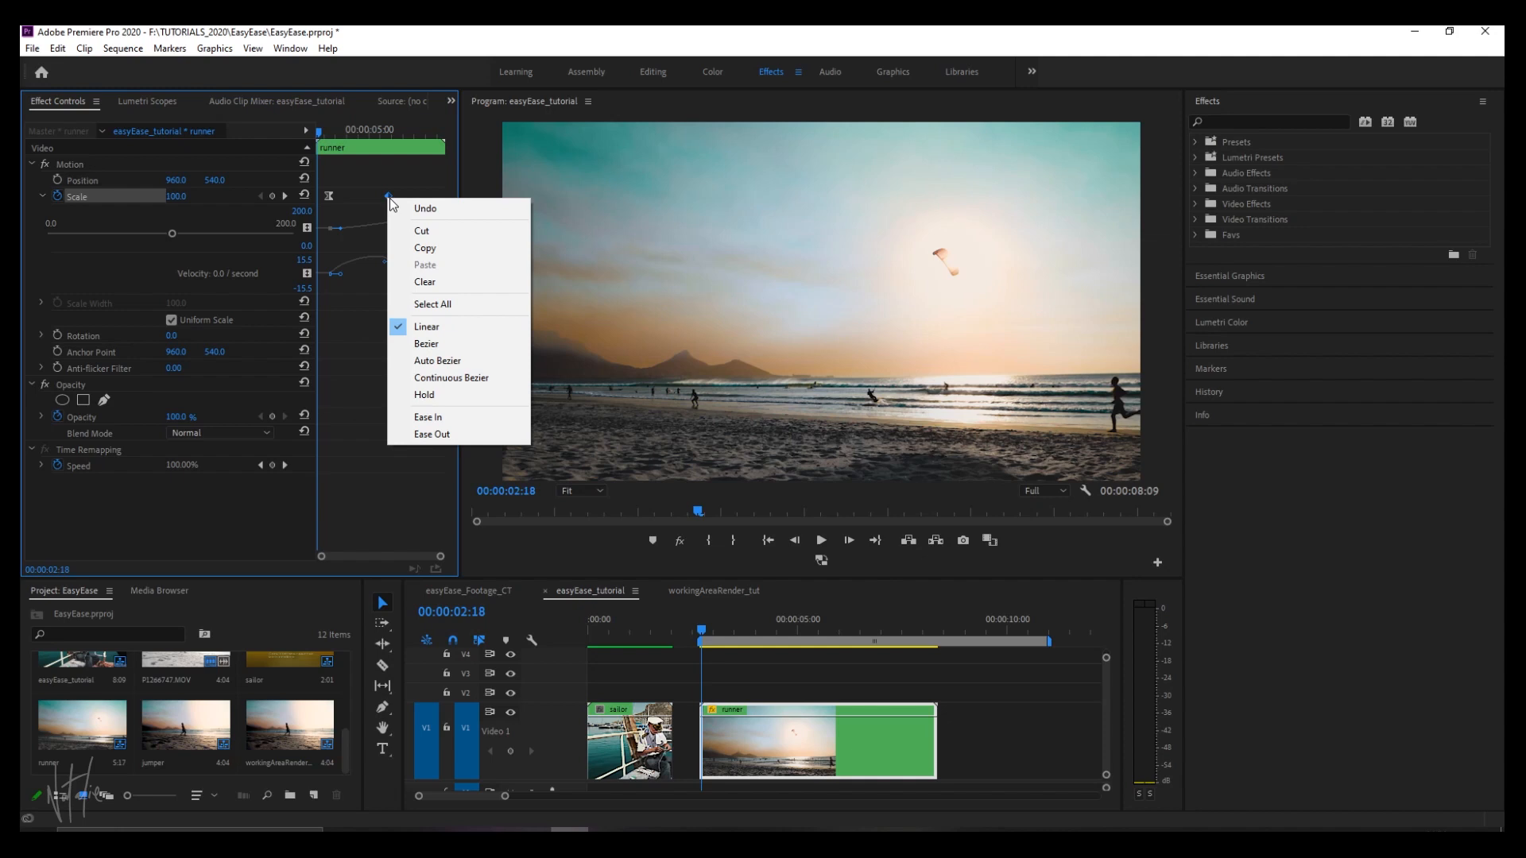
left_click(442, 420)
Play back the eased zoom from the start of the runner clip.
left_click(699, 624)
key("space")
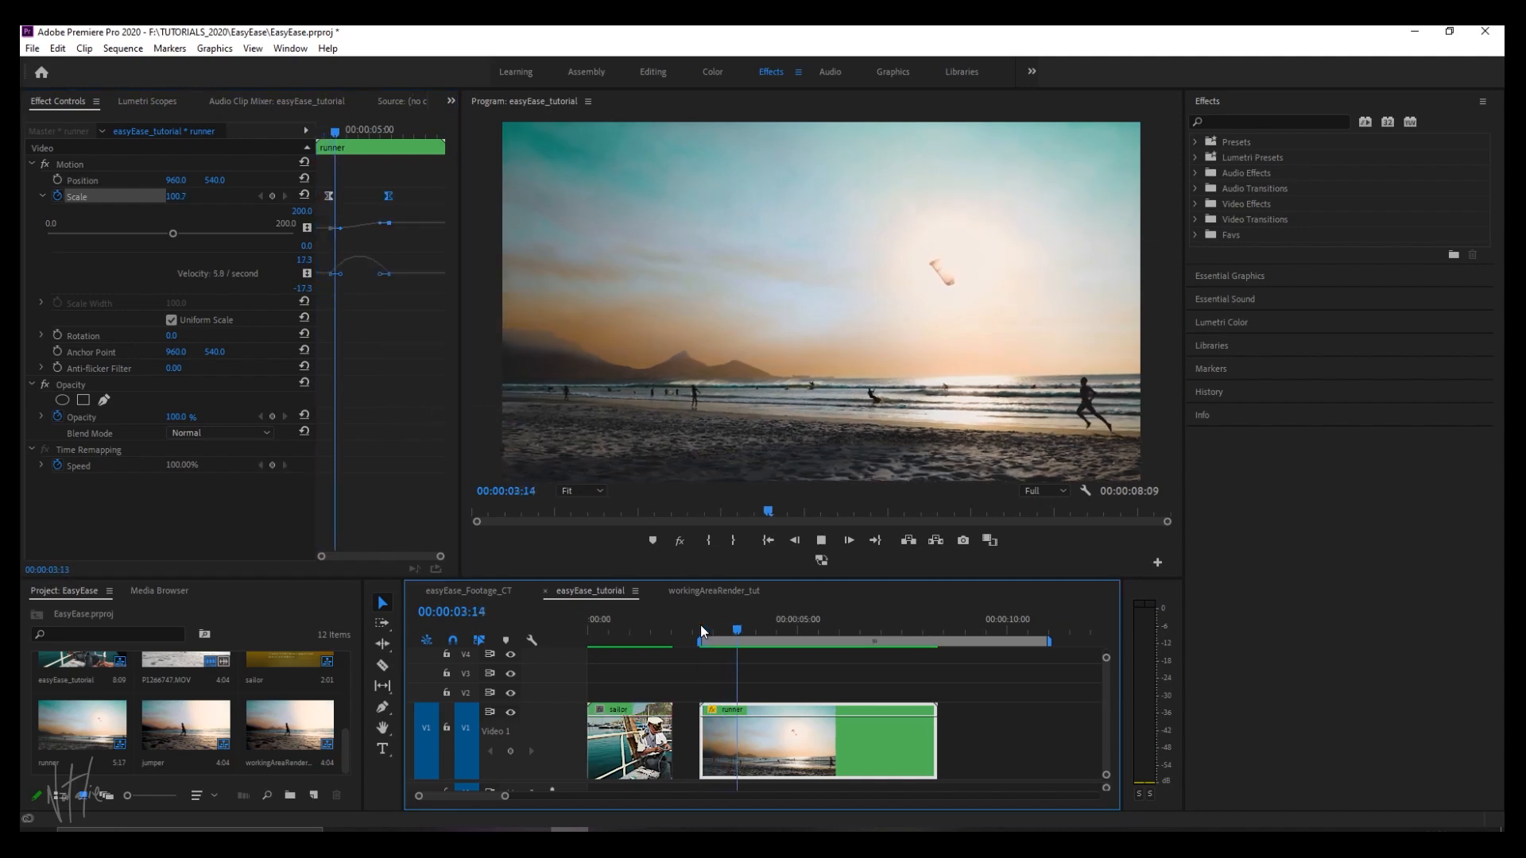
key("space")
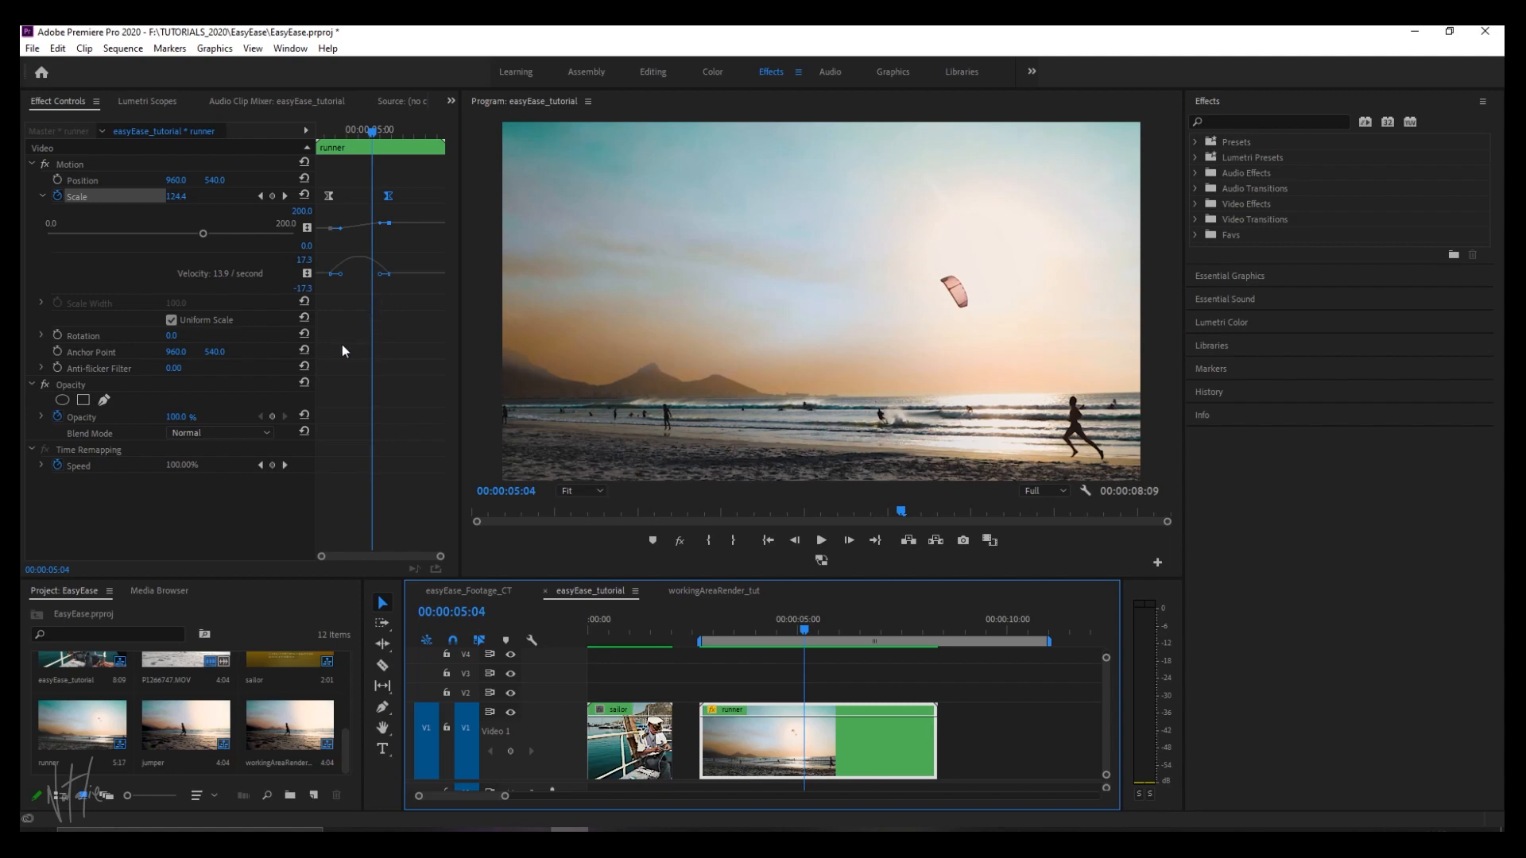
Move the second Scale keyframe close to the end of the runner clip and preview the slower zoom.
left_click_drag(388, 195, 436, 198)
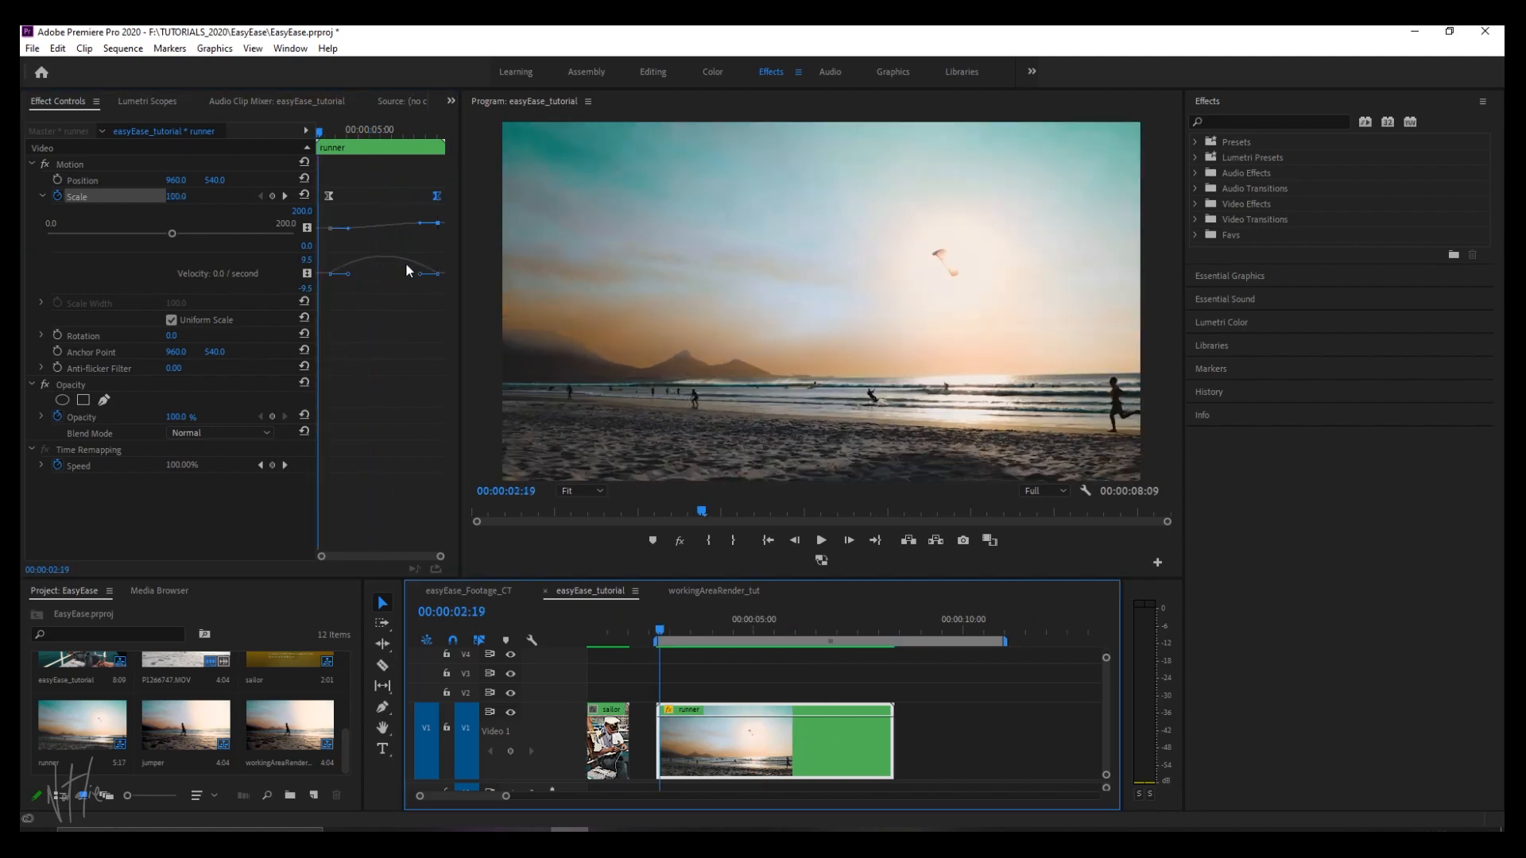
key("space")
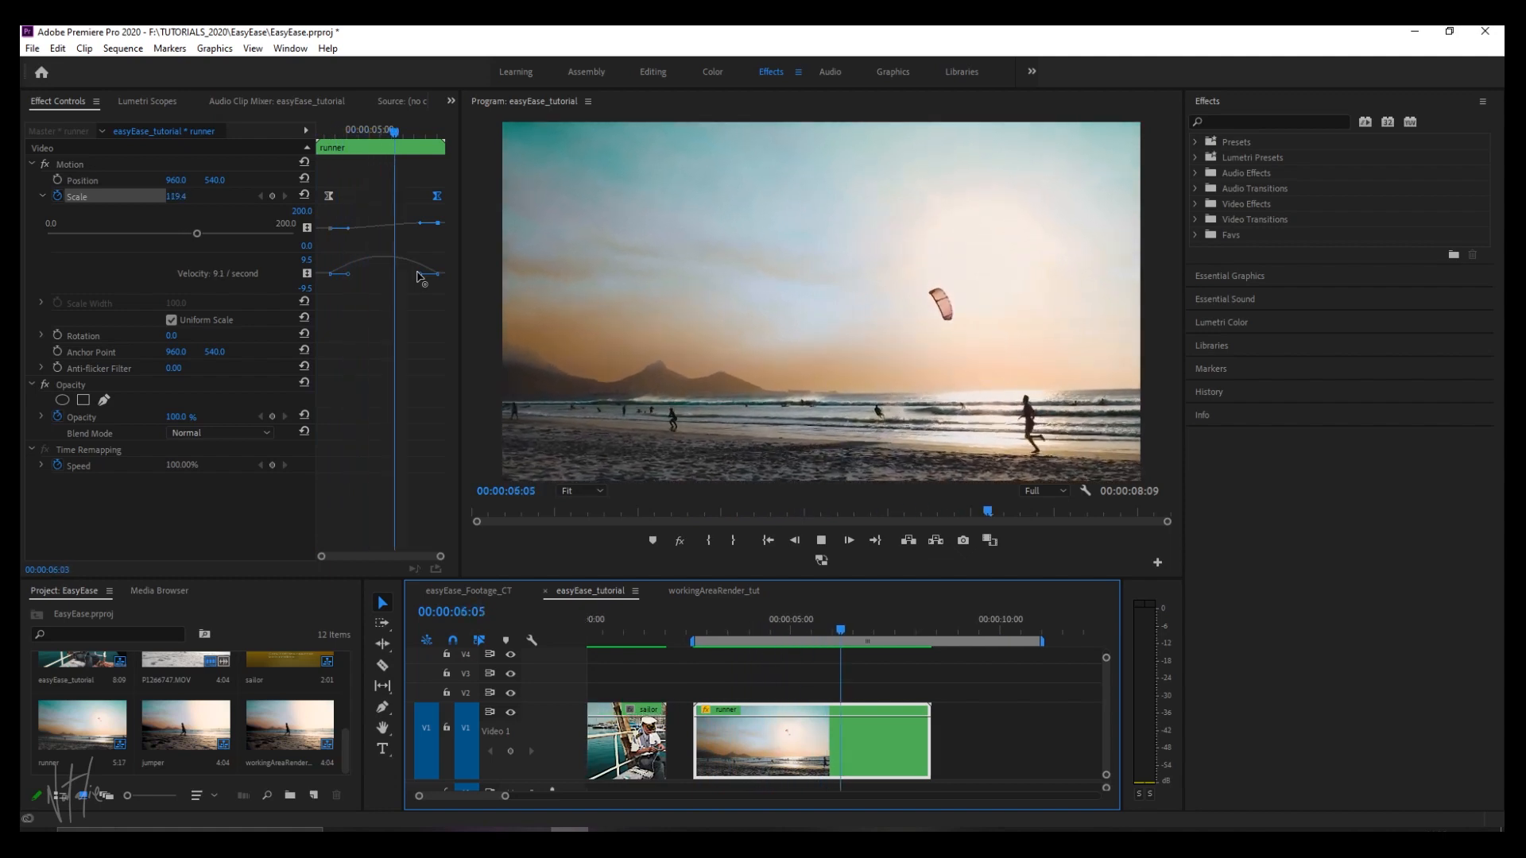
key("space")
Move the second Scale keyframe much closer to the first for a steeper curve, and replay the faster zoom.
left_click_drag(437, 203, 363, 204)
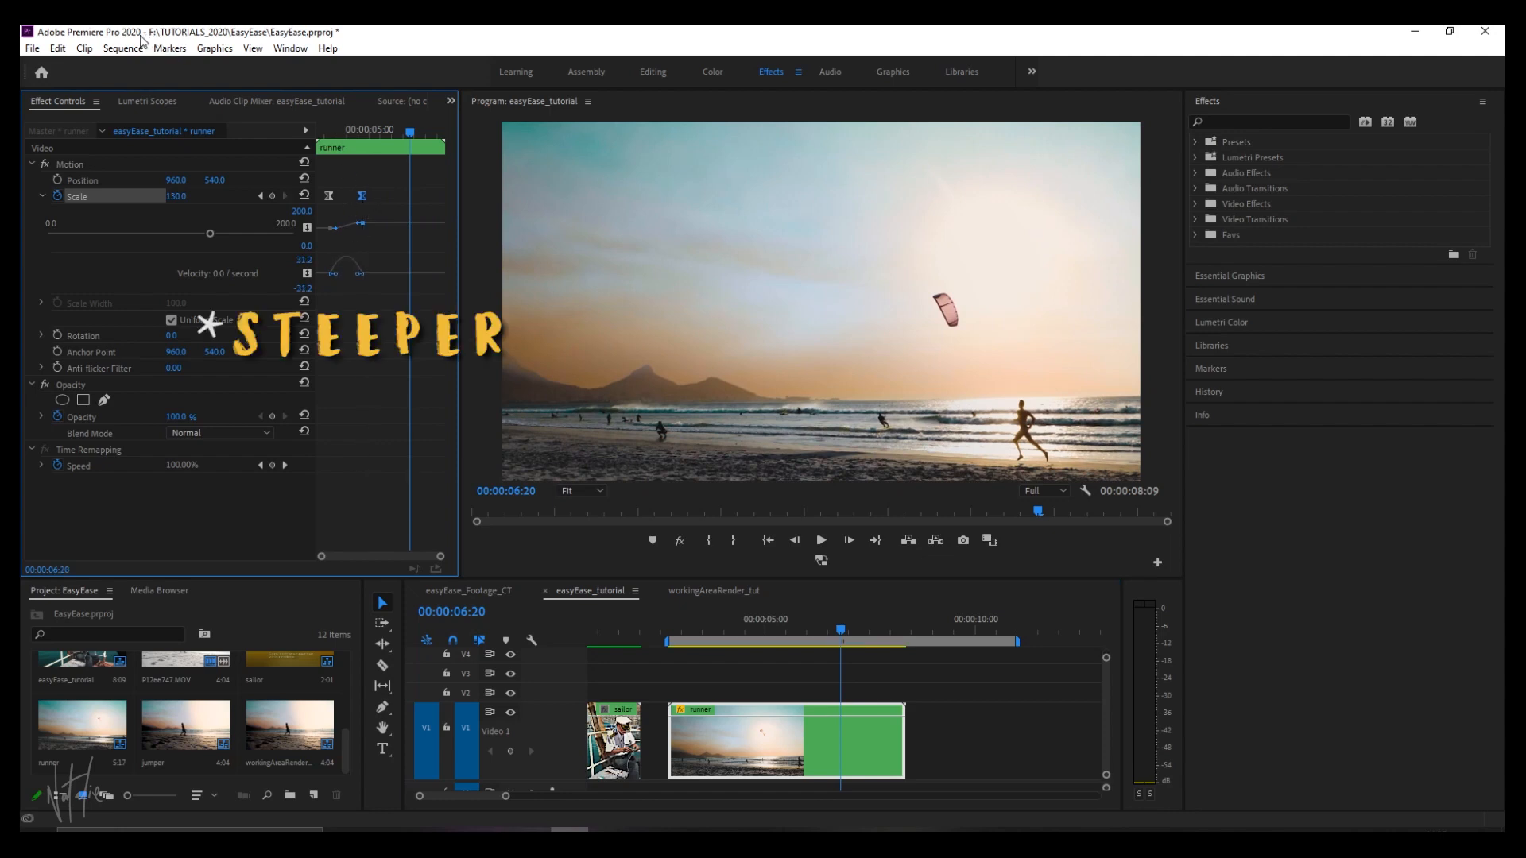
scroll(715, 627, "up", 1)
left_click(705, 624)
key("space")
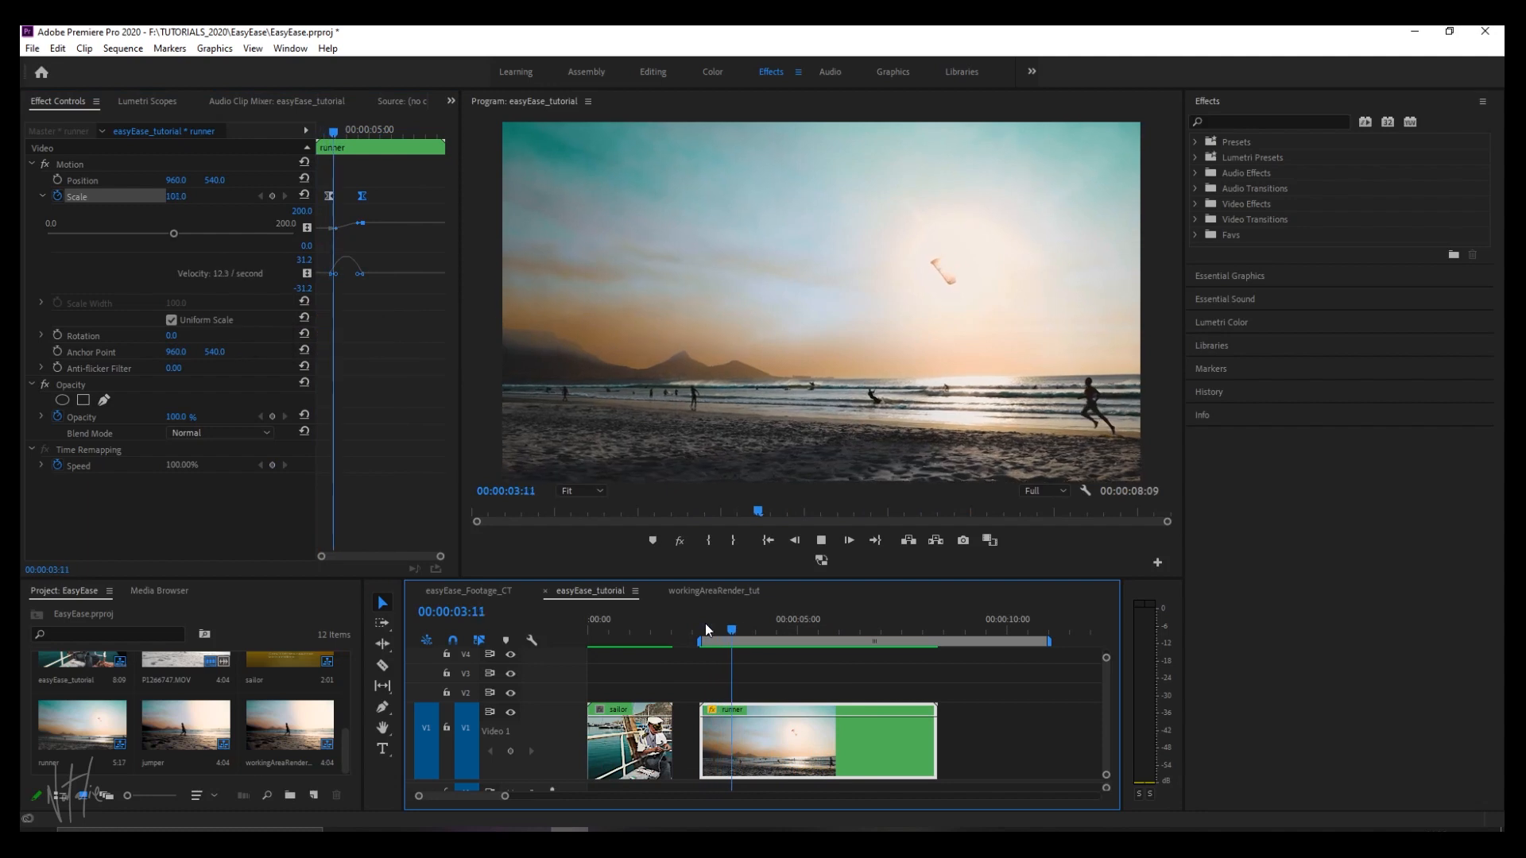
left_click(704, 623)
key("space")
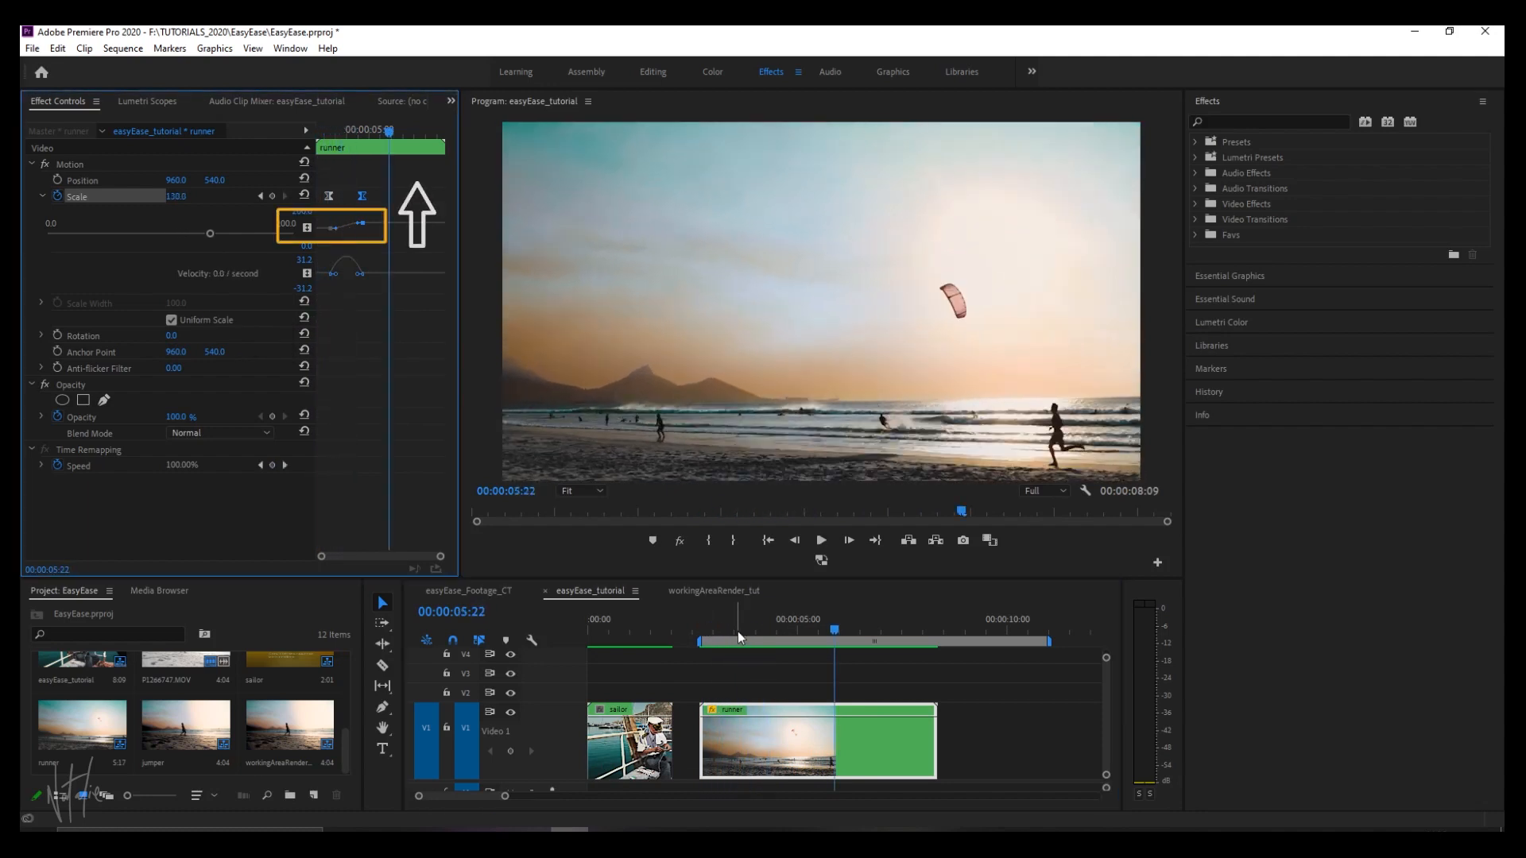
left_click(704, 623)
key("space")
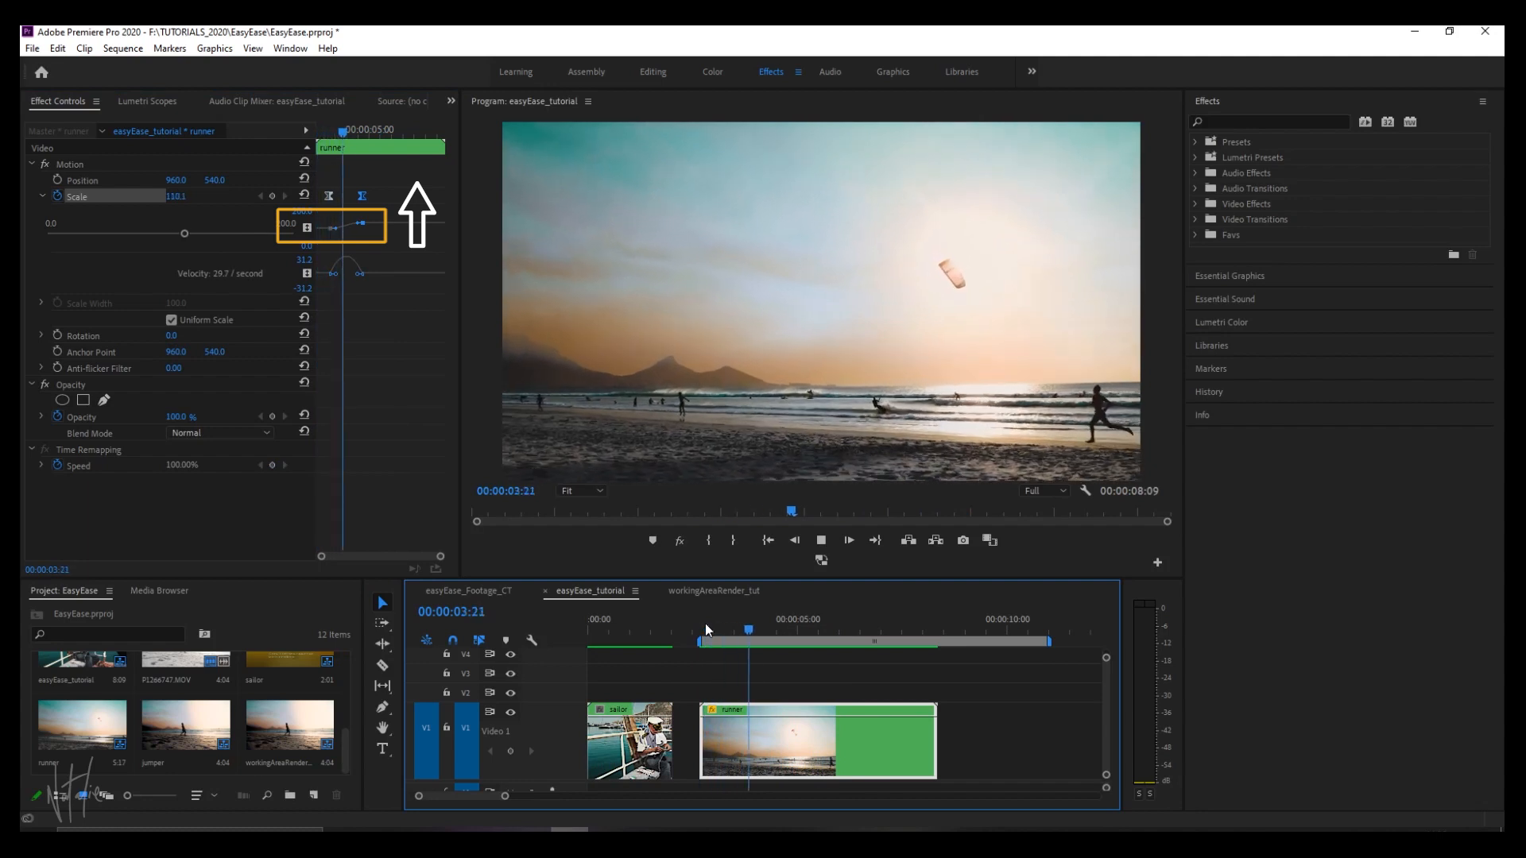
left_click(704, 623)
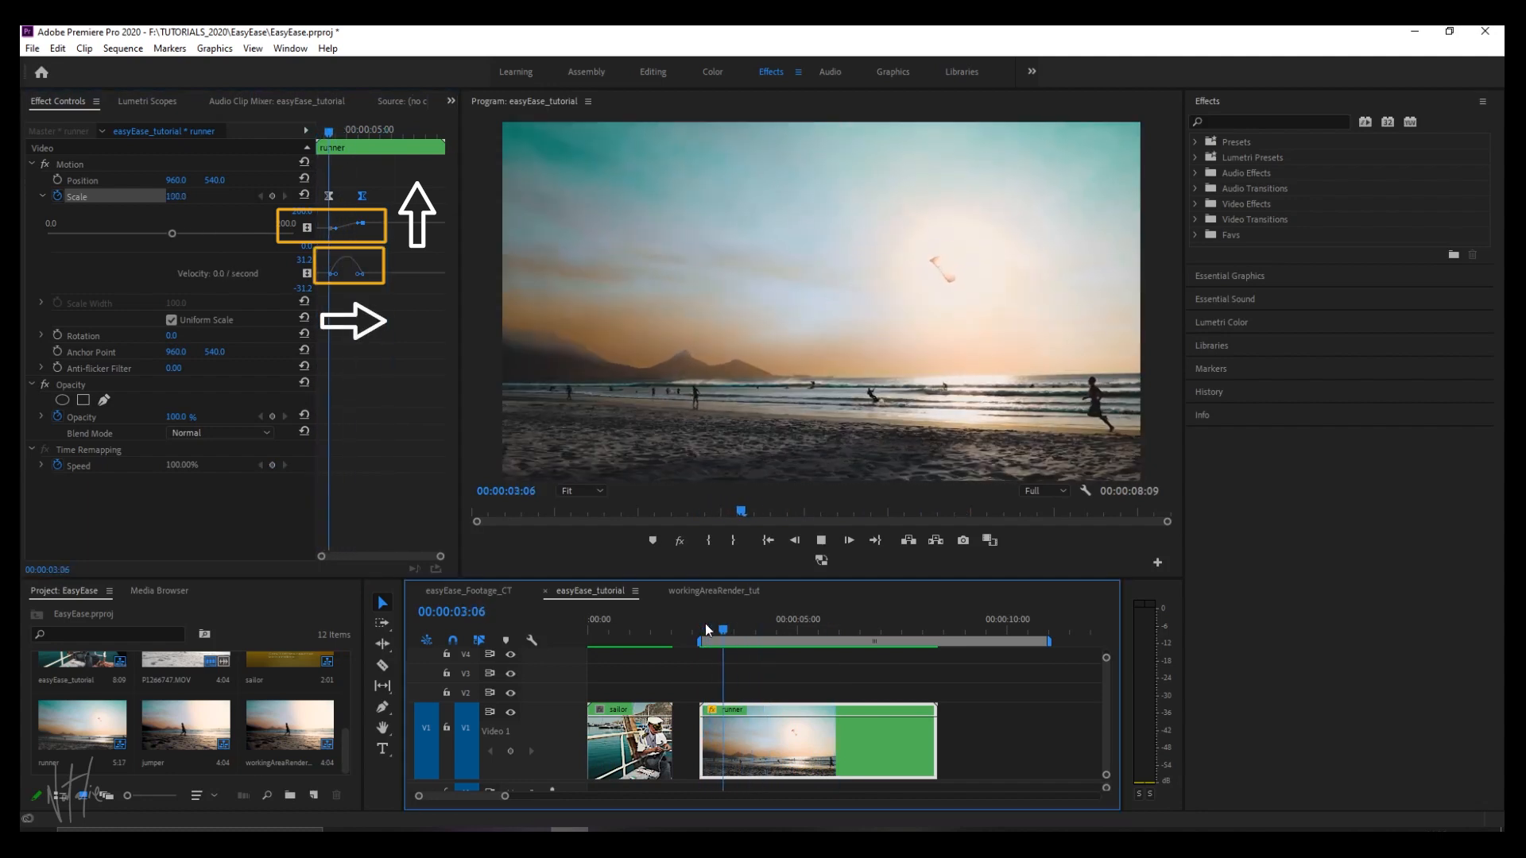
Select the sailor clip and play it back from the start to review its camera motion.
left_click(633, 747)
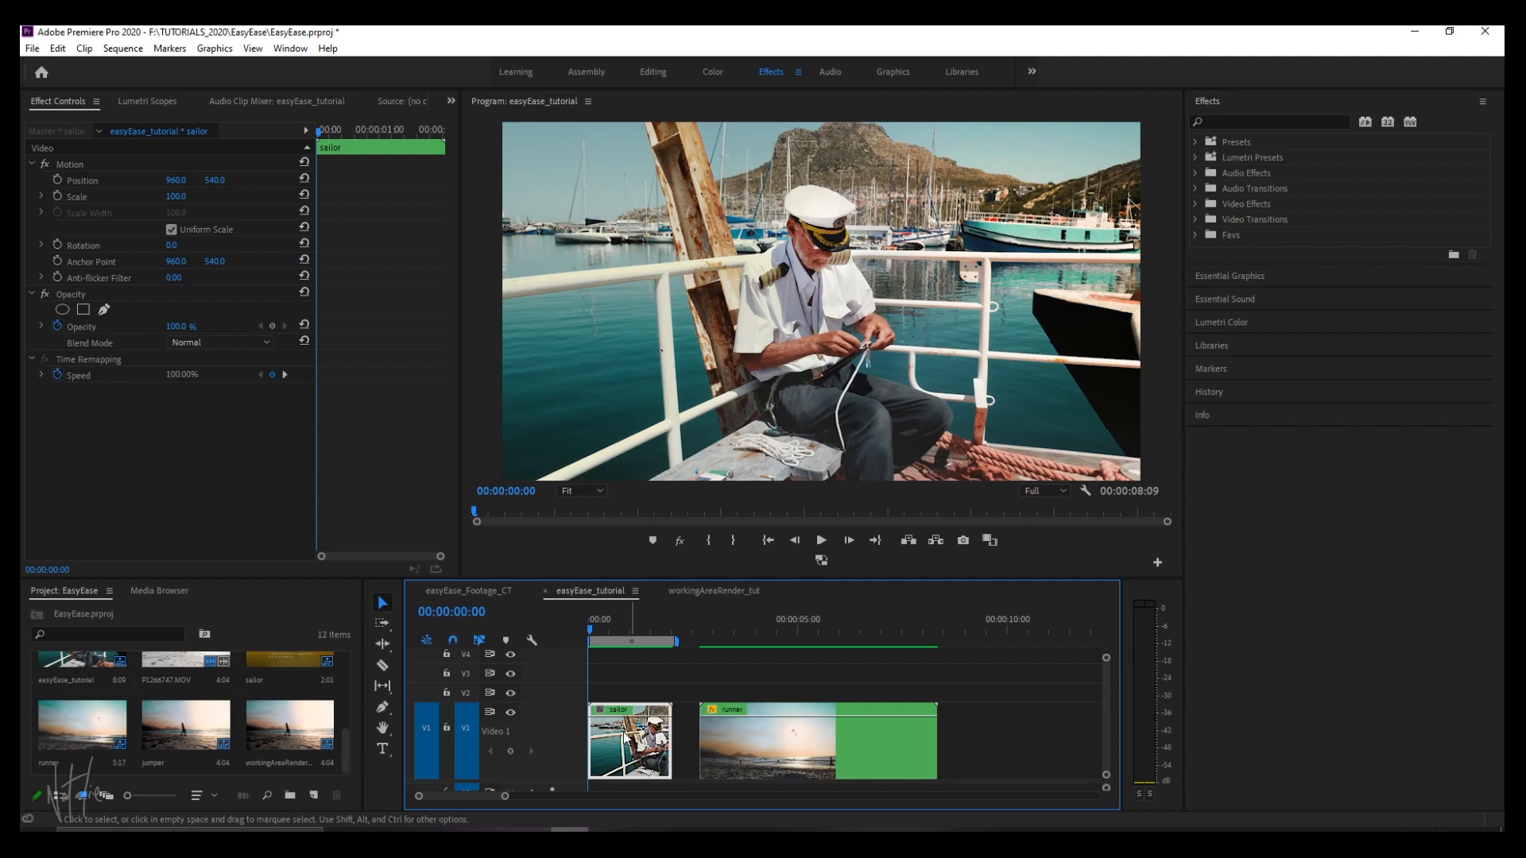
key("space")
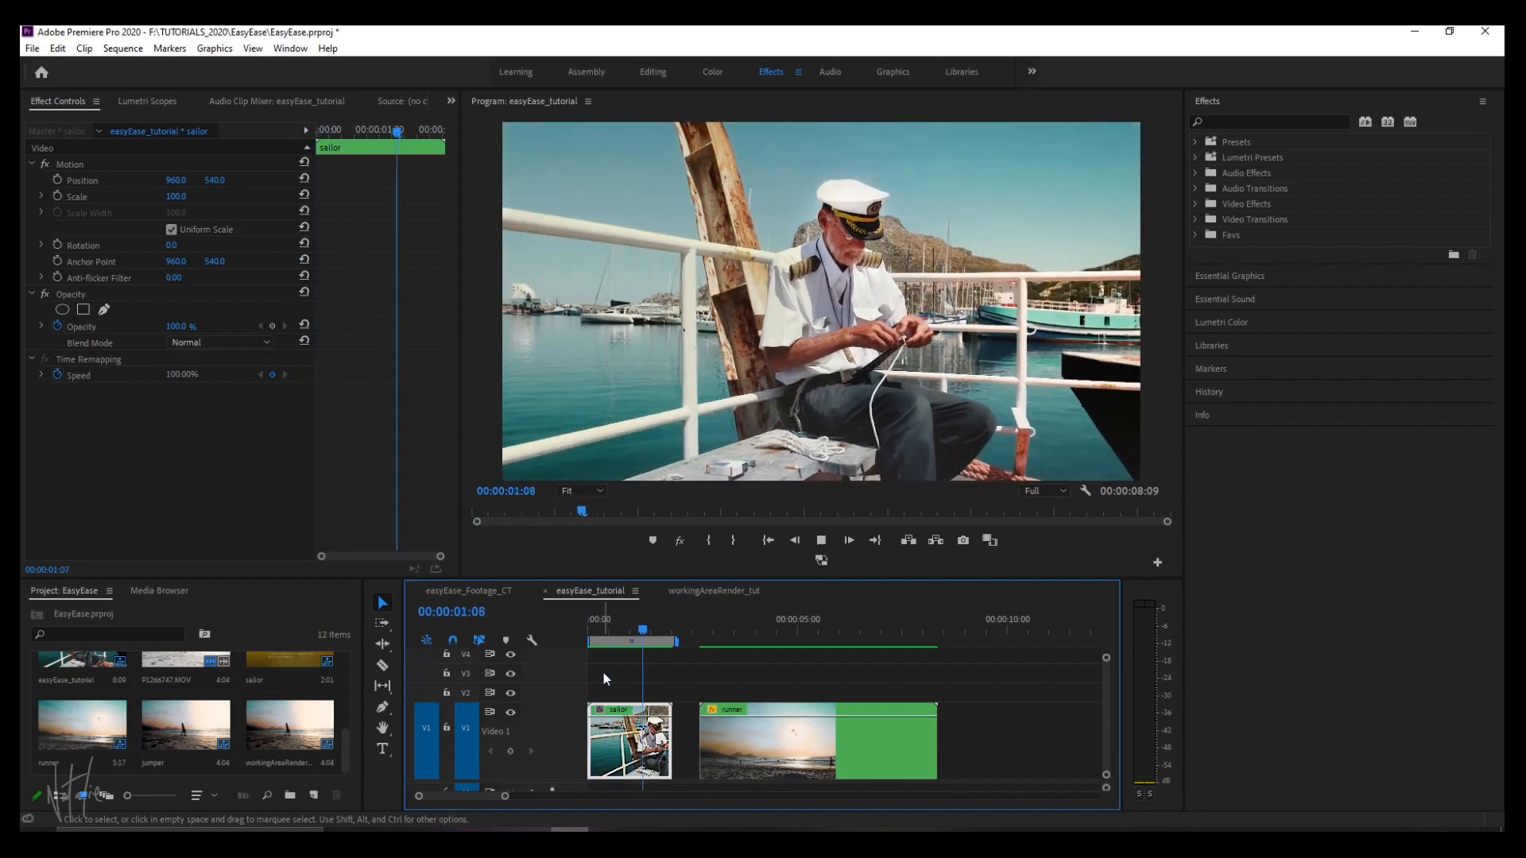
key("space")
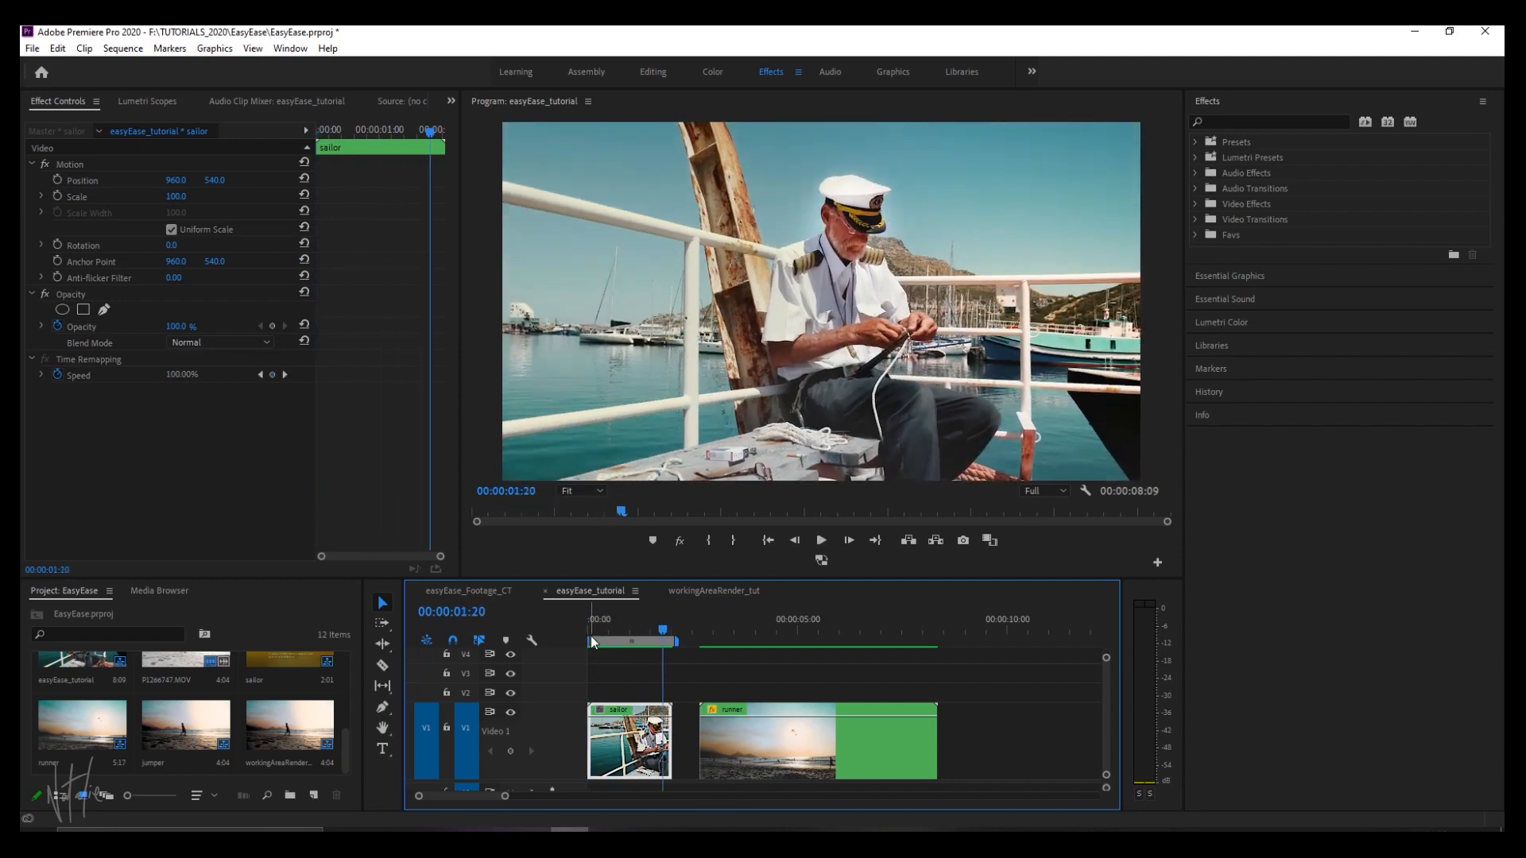
left_click(589, 628)
key("space")
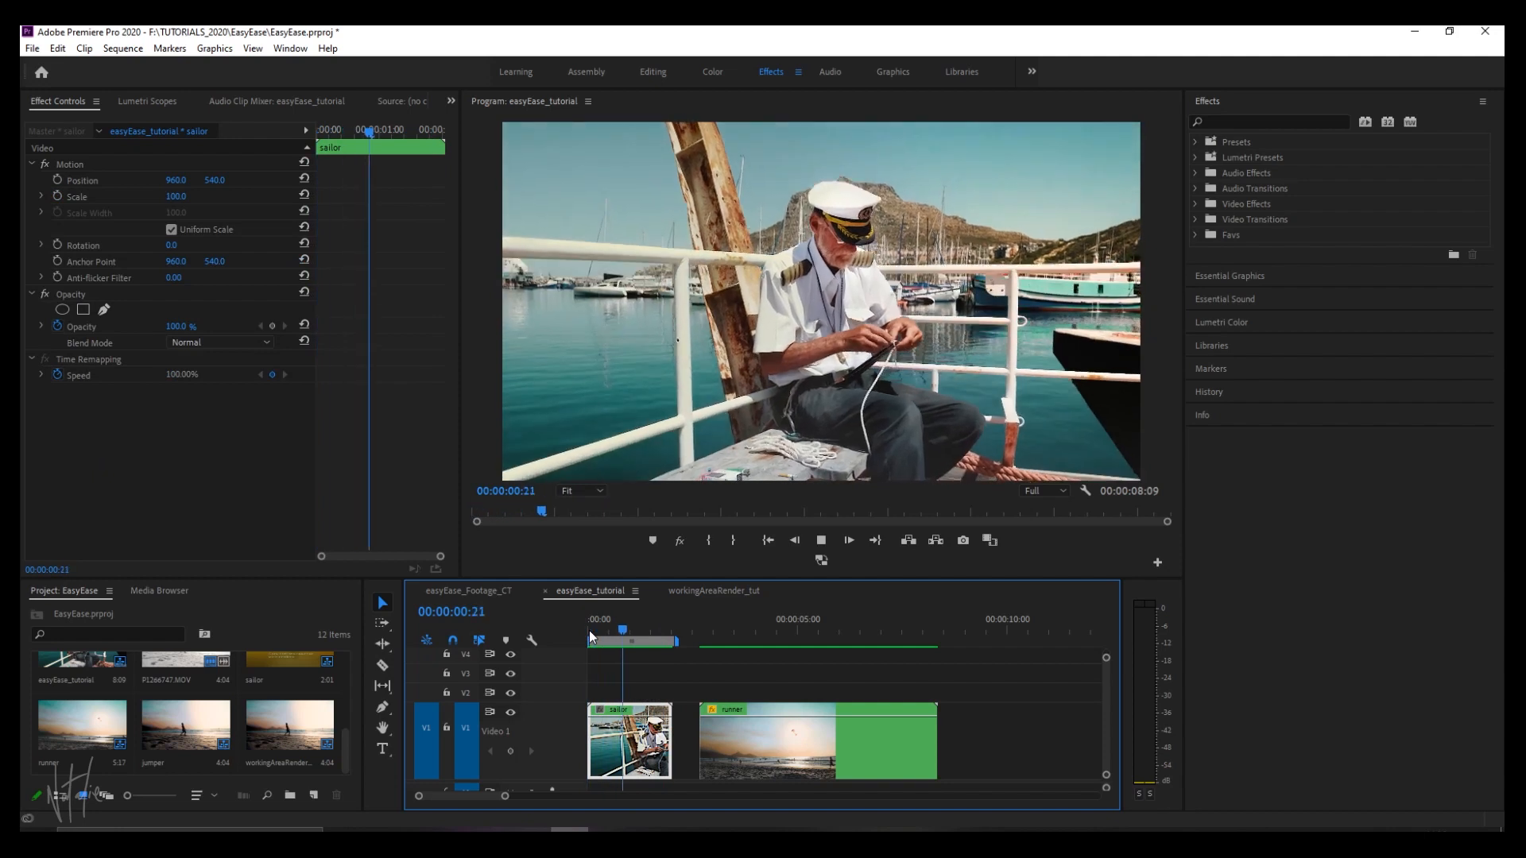
key("space")
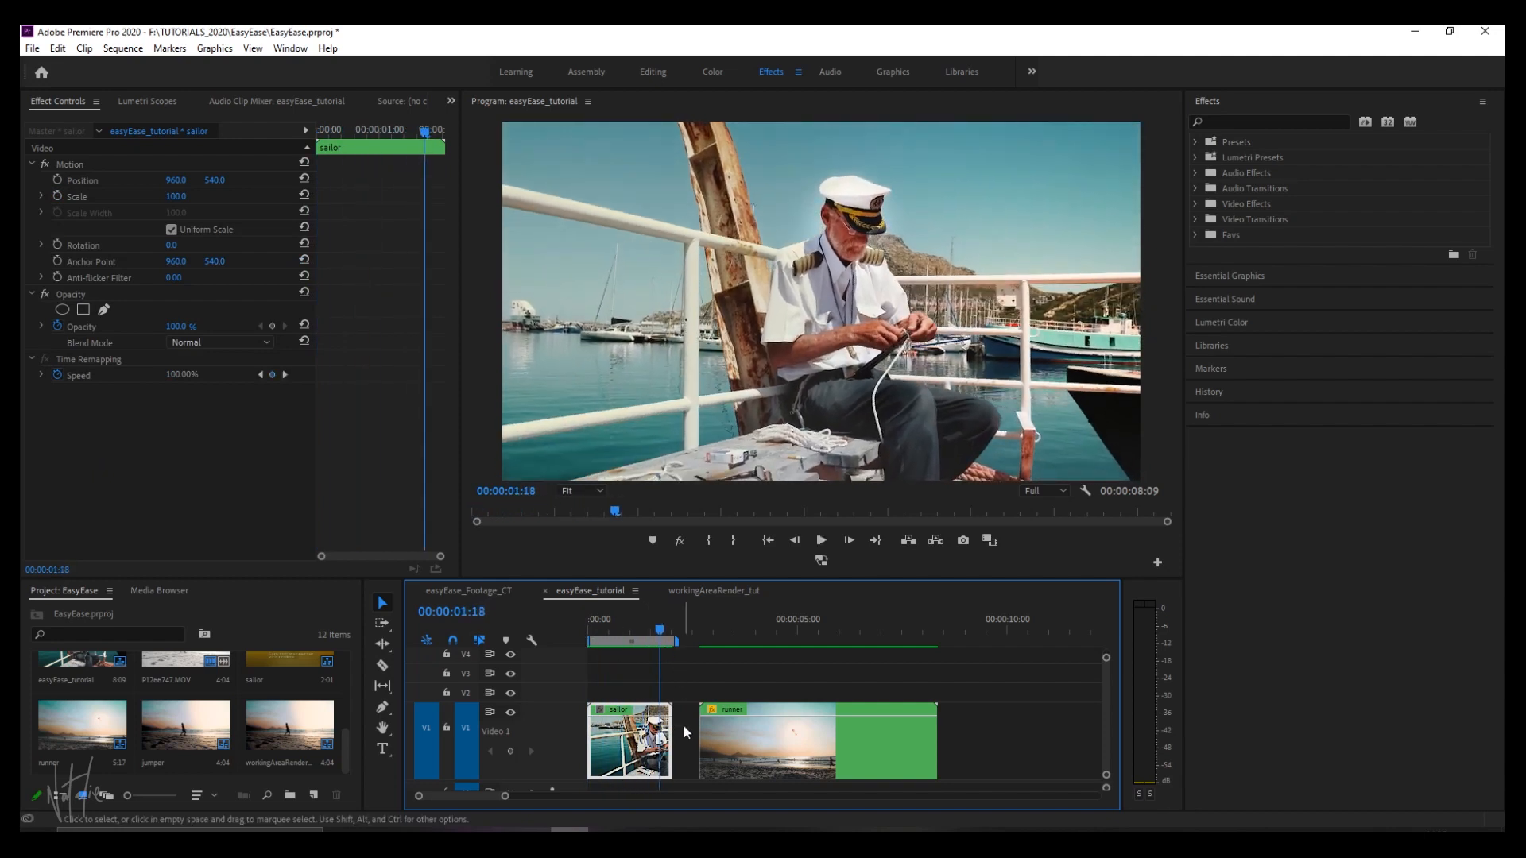
Enable Position and Scale keyframing at the start of the sailor clip.
left_click_drag(505, 796, 469, 796)
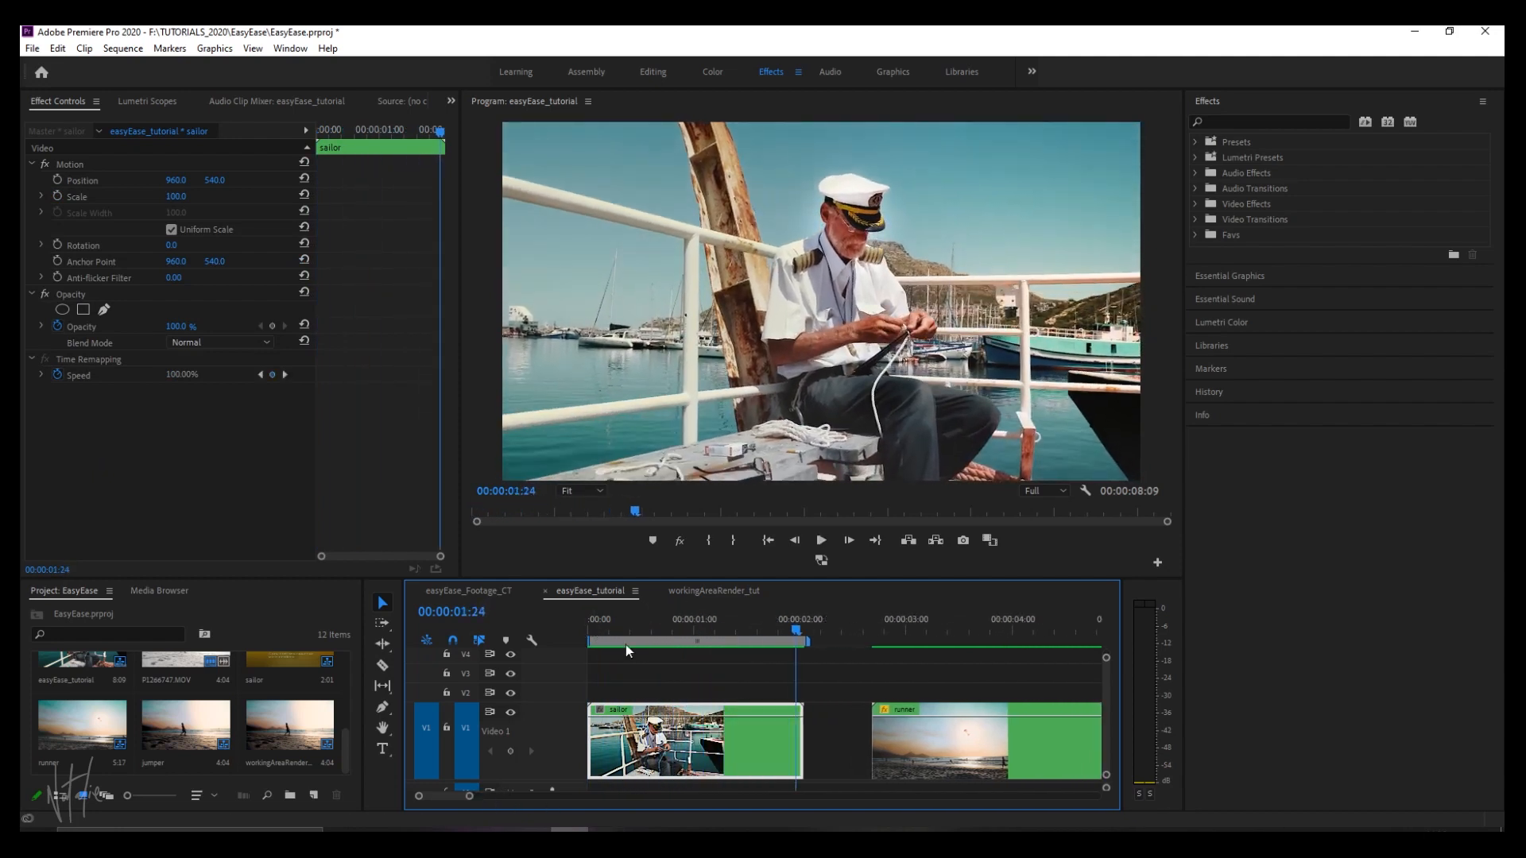
left_click(592, 630)
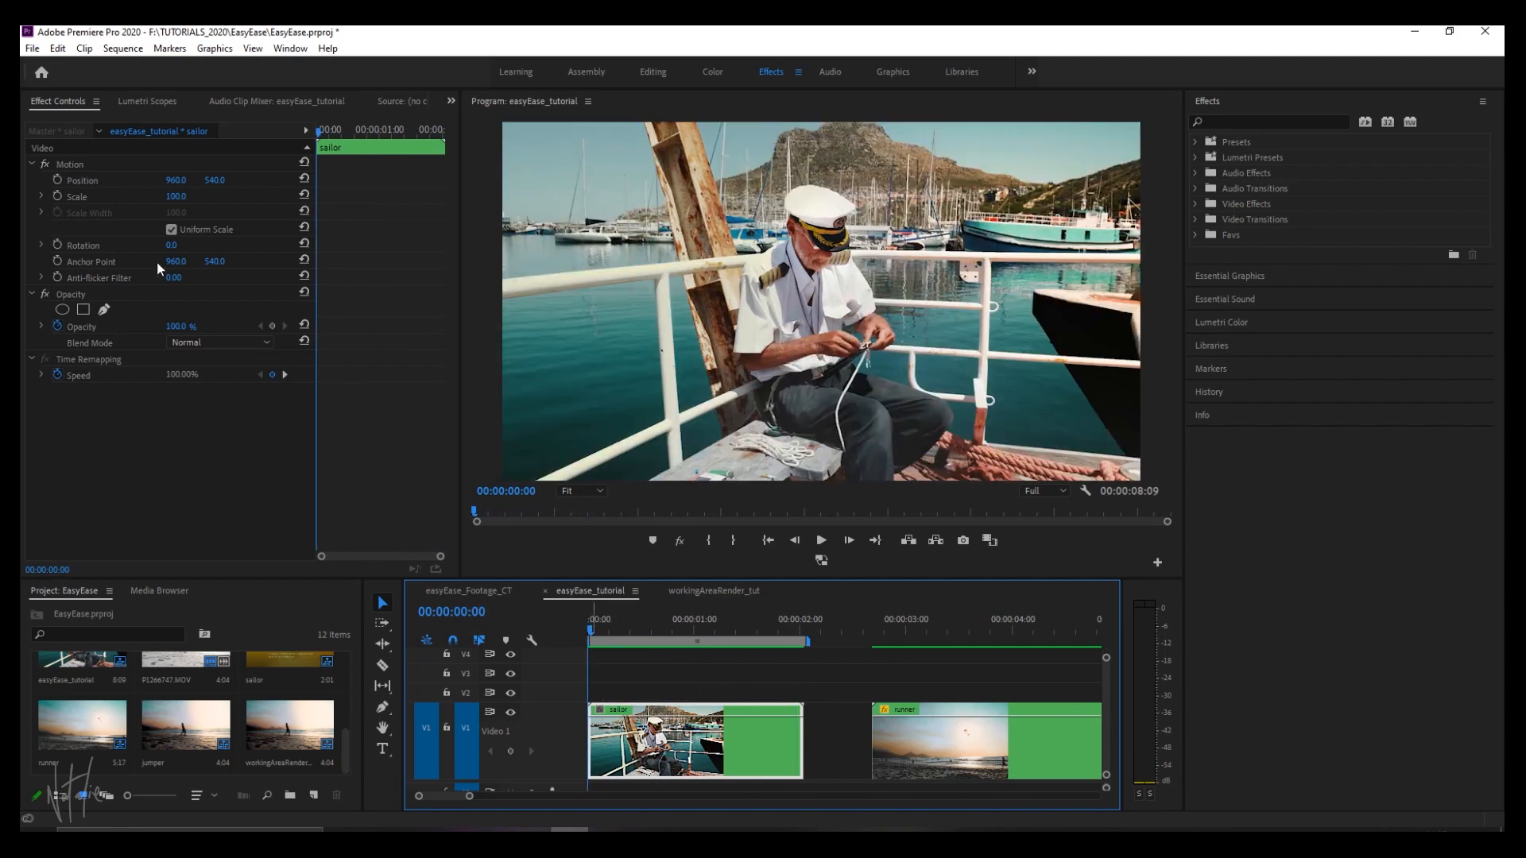
left_click(54, 178)
left_click(54, 193)
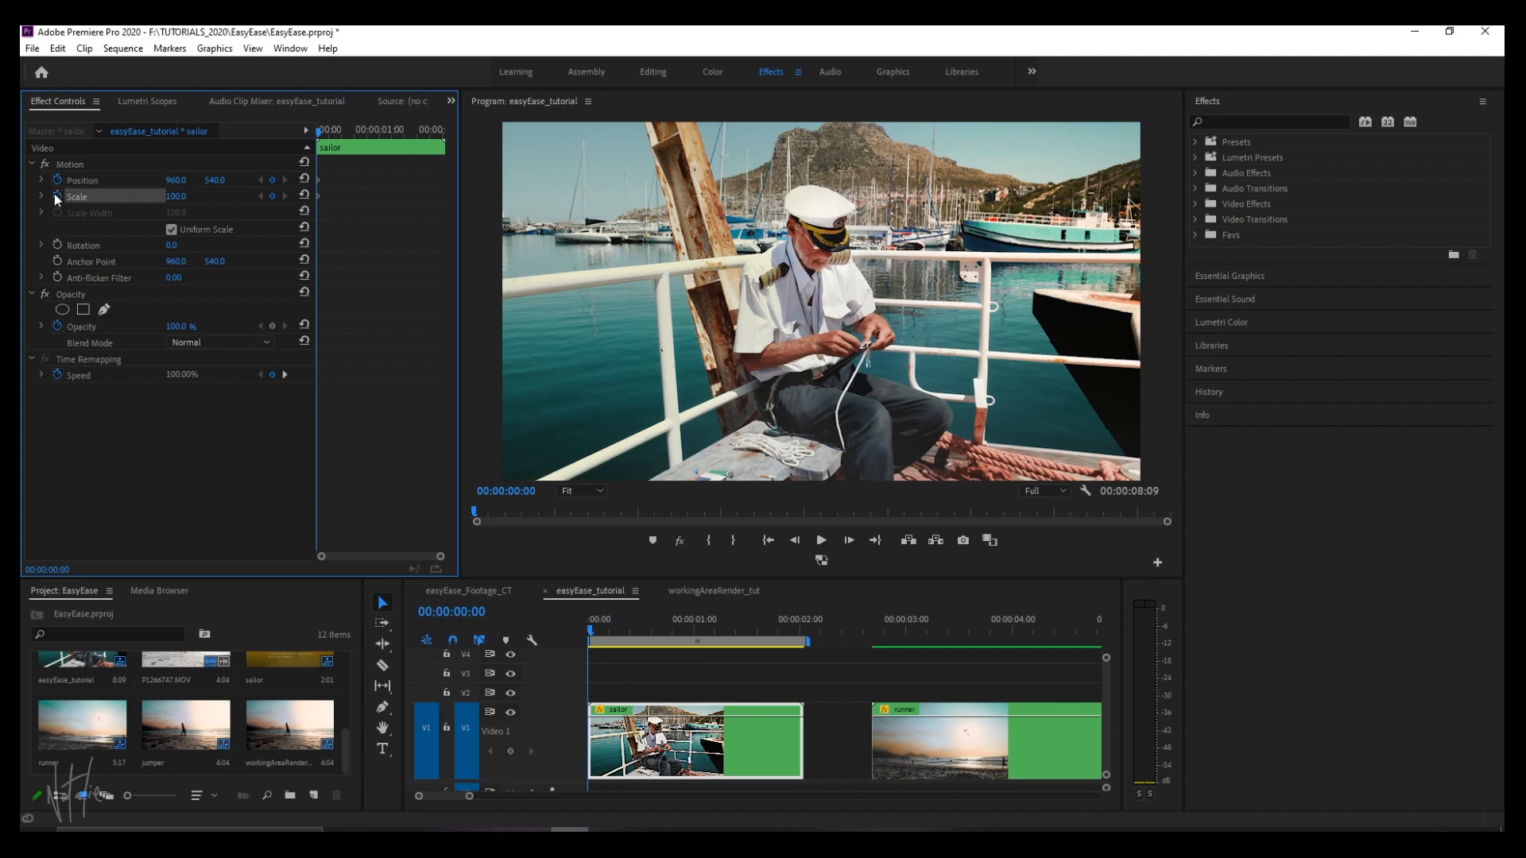
Add Position and Scale keyframes at 00:00:00:22 that shift and enlarge the sailor footage.
left_click(533, 642)
key("space")
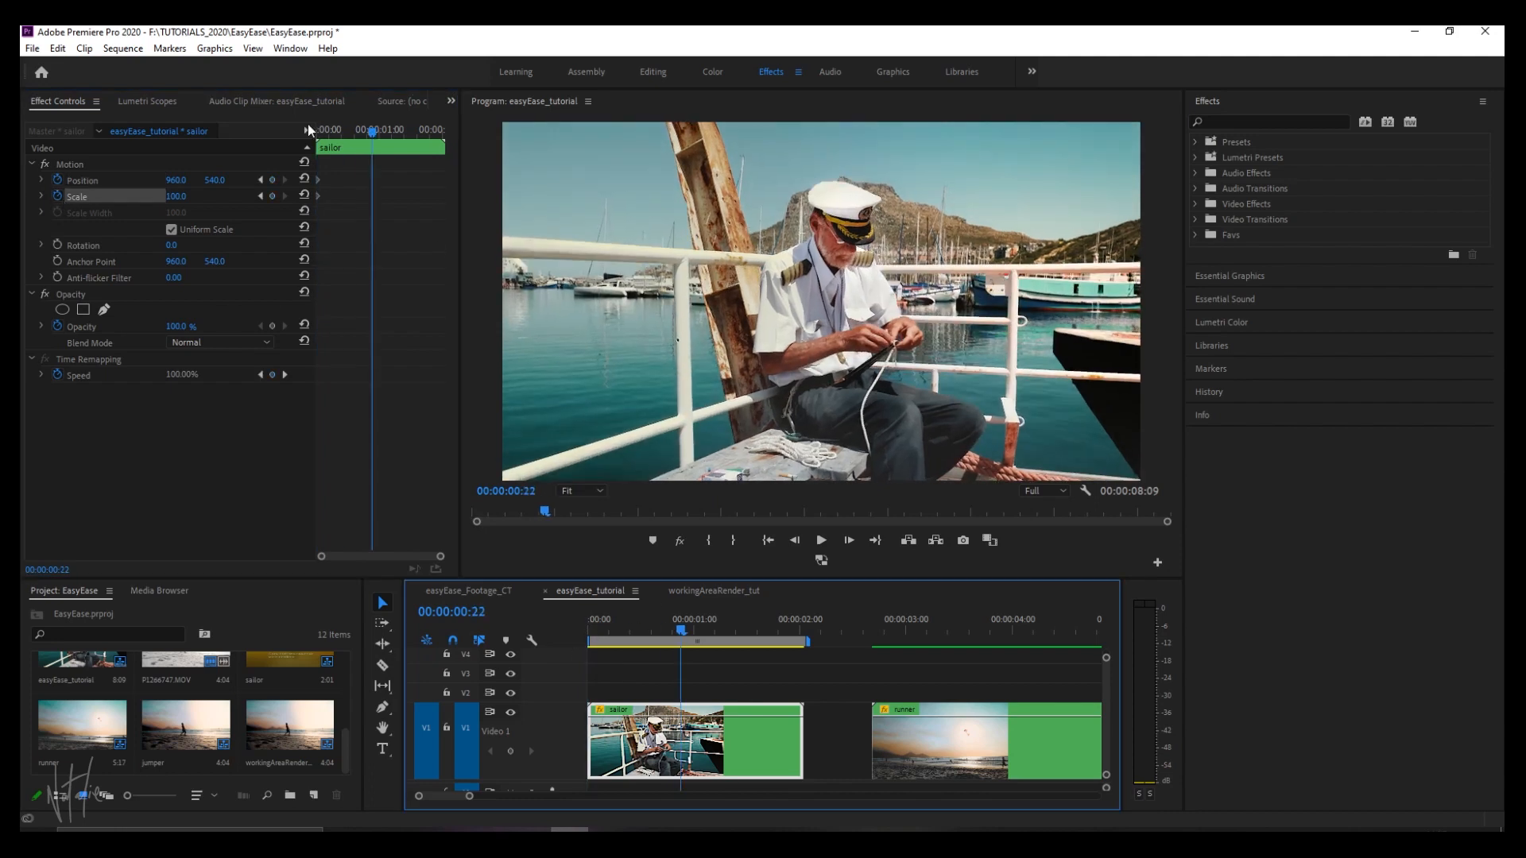
mouse_move(183, 181)
left_mouse_down()
mouse_move(148, 181)
mouse_move(194, 198)
mouse_move(188, 182)
left_mouse_up()
Keyframe the sailor clip's Position to 867, 565 and Scale to 125 at 00:00:02:00.
left_click(683, 628)
left_click_drag(684, 627, 800, 628)
left_click_drag(176, 197, 205, 181)
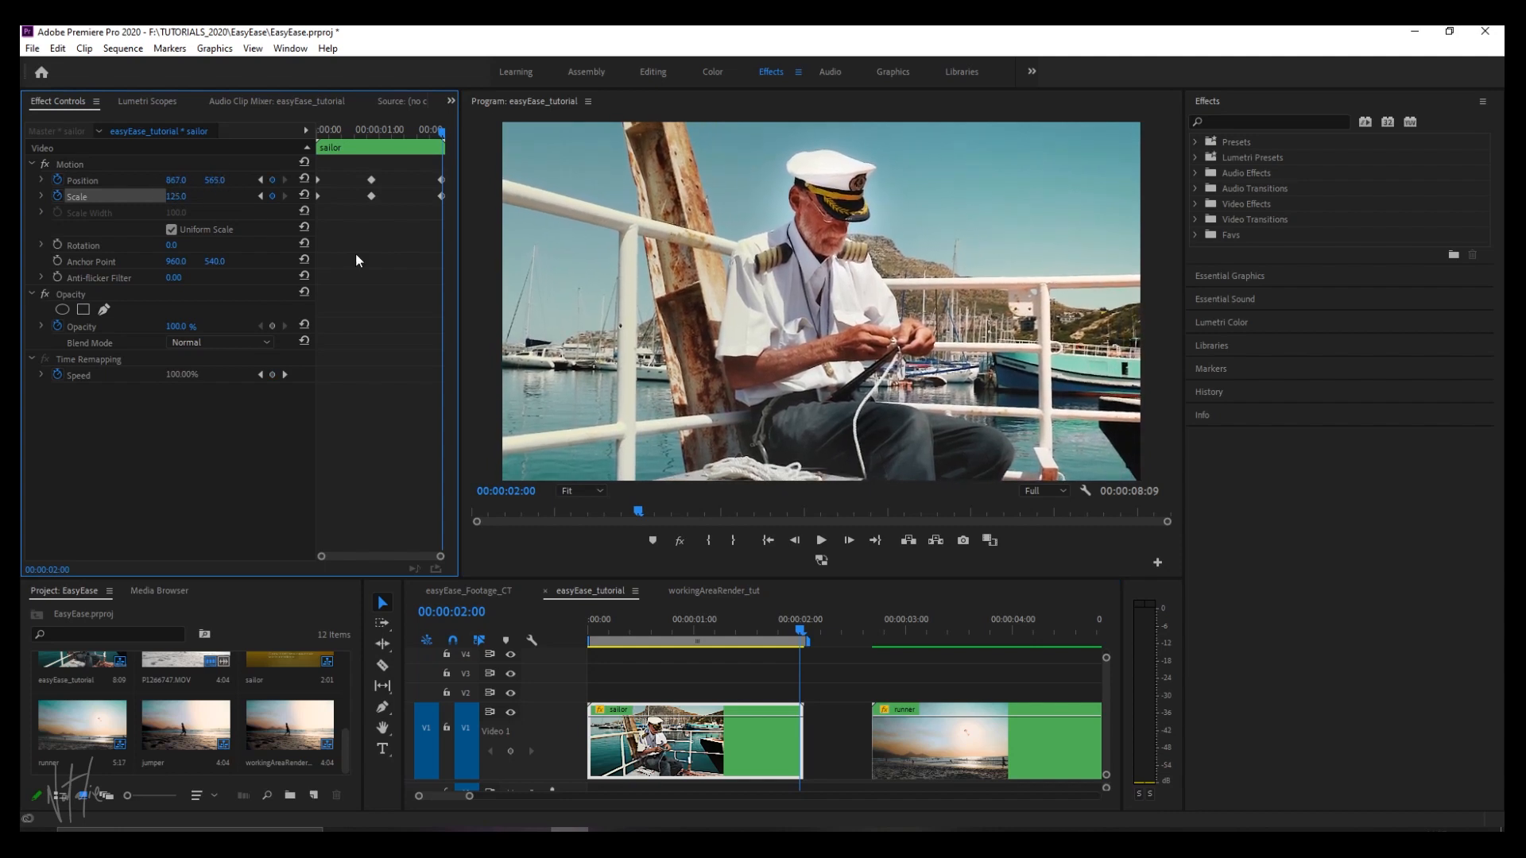
Expand the sailor clip's Scale graphs and play back its keyframed movement from the start.
left_click(42, 196)
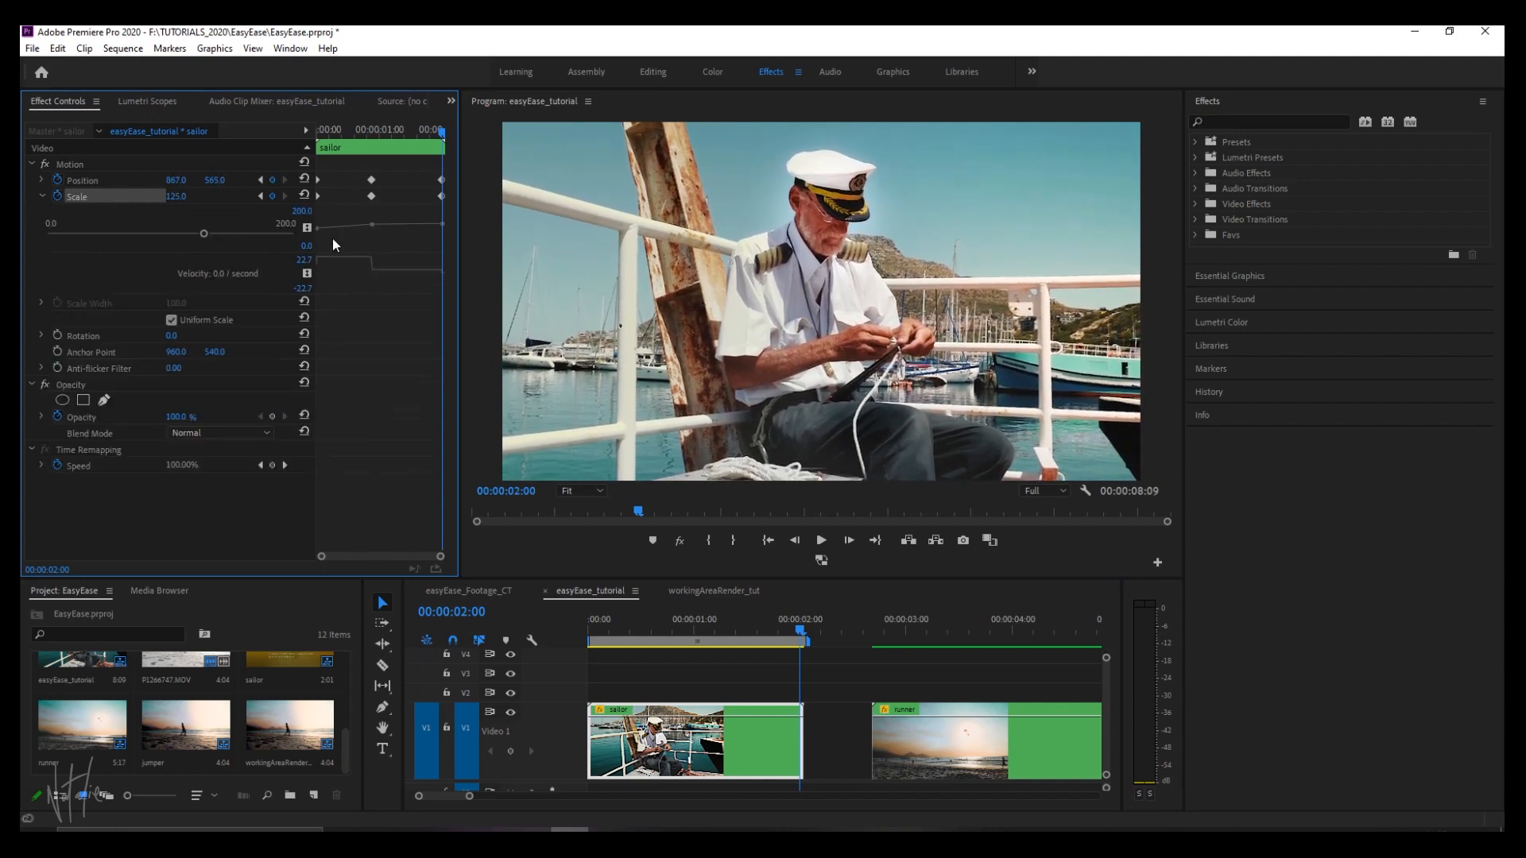
key("space")
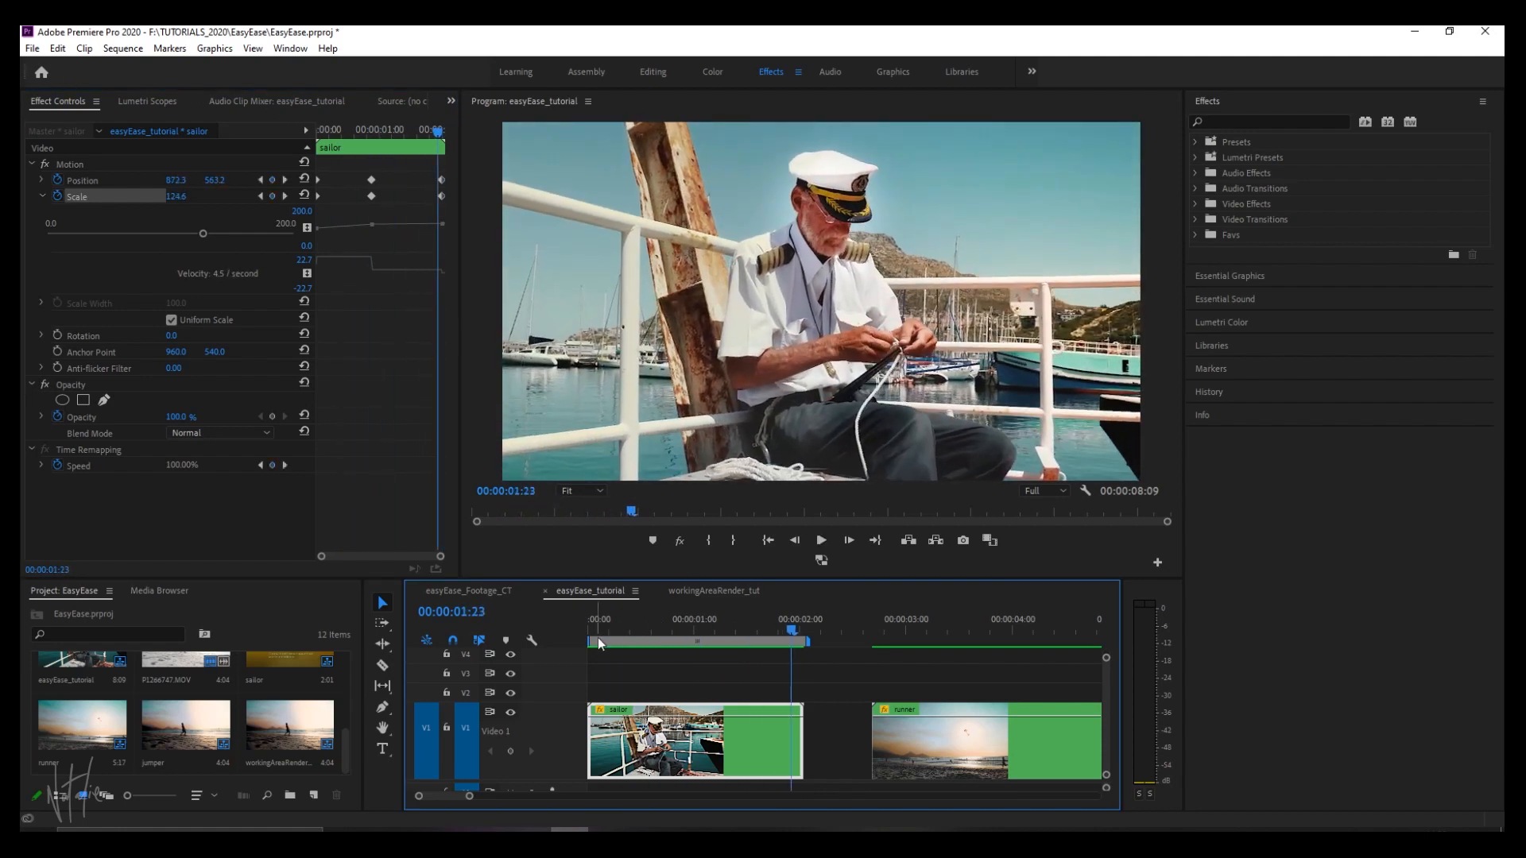
left_click(590, 619)
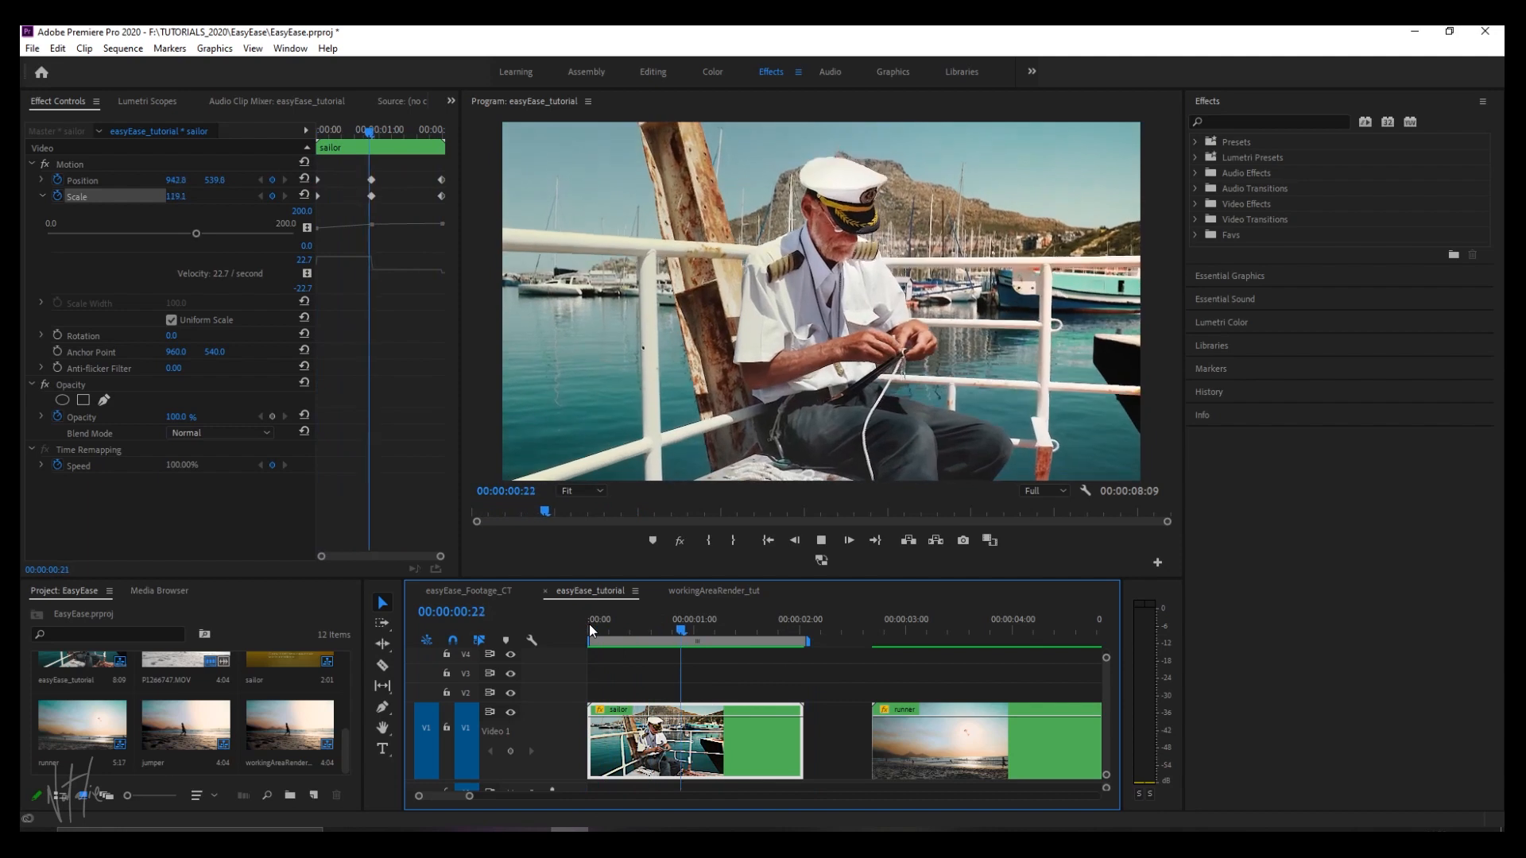
key("space")
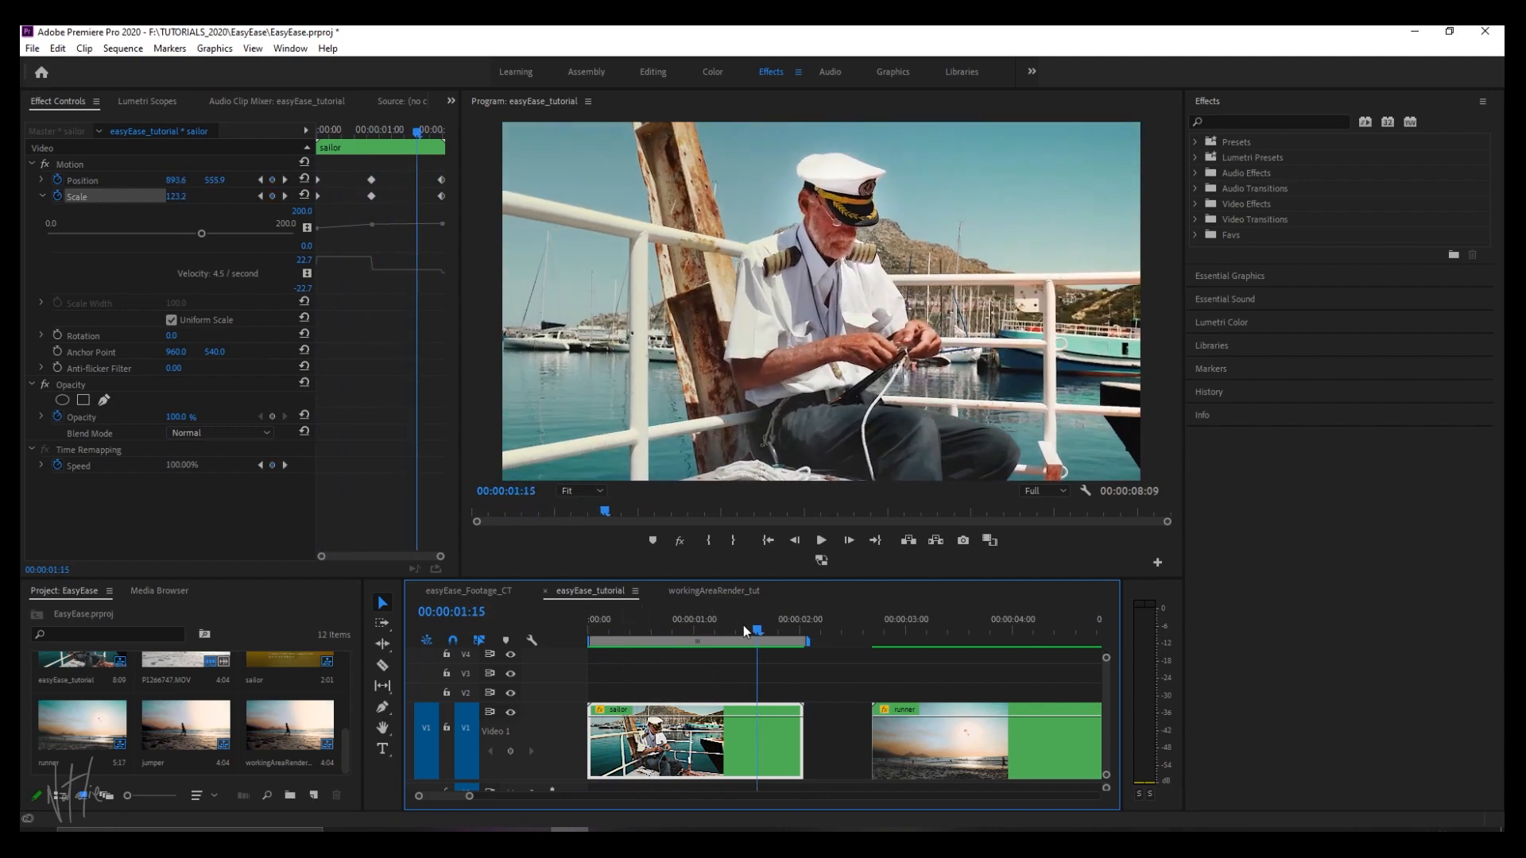
Apply Auto Bezier temporal interpolation to the sailor clip's middle and last Position and Scale keyframes.
key("Home")
left_click_drag(317, 167, 449, 208)
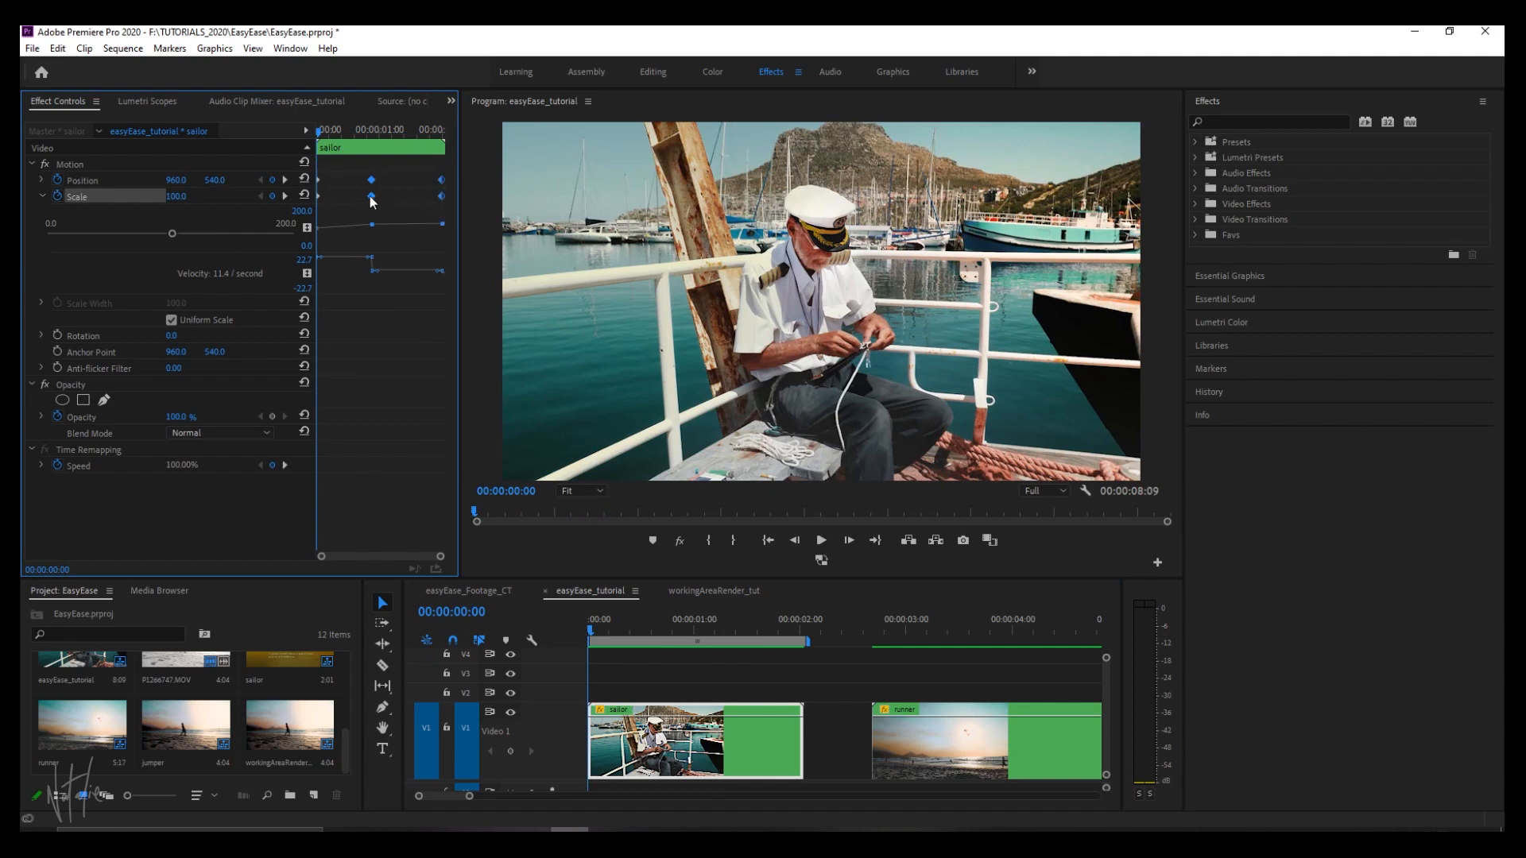
right_click(372, 197)
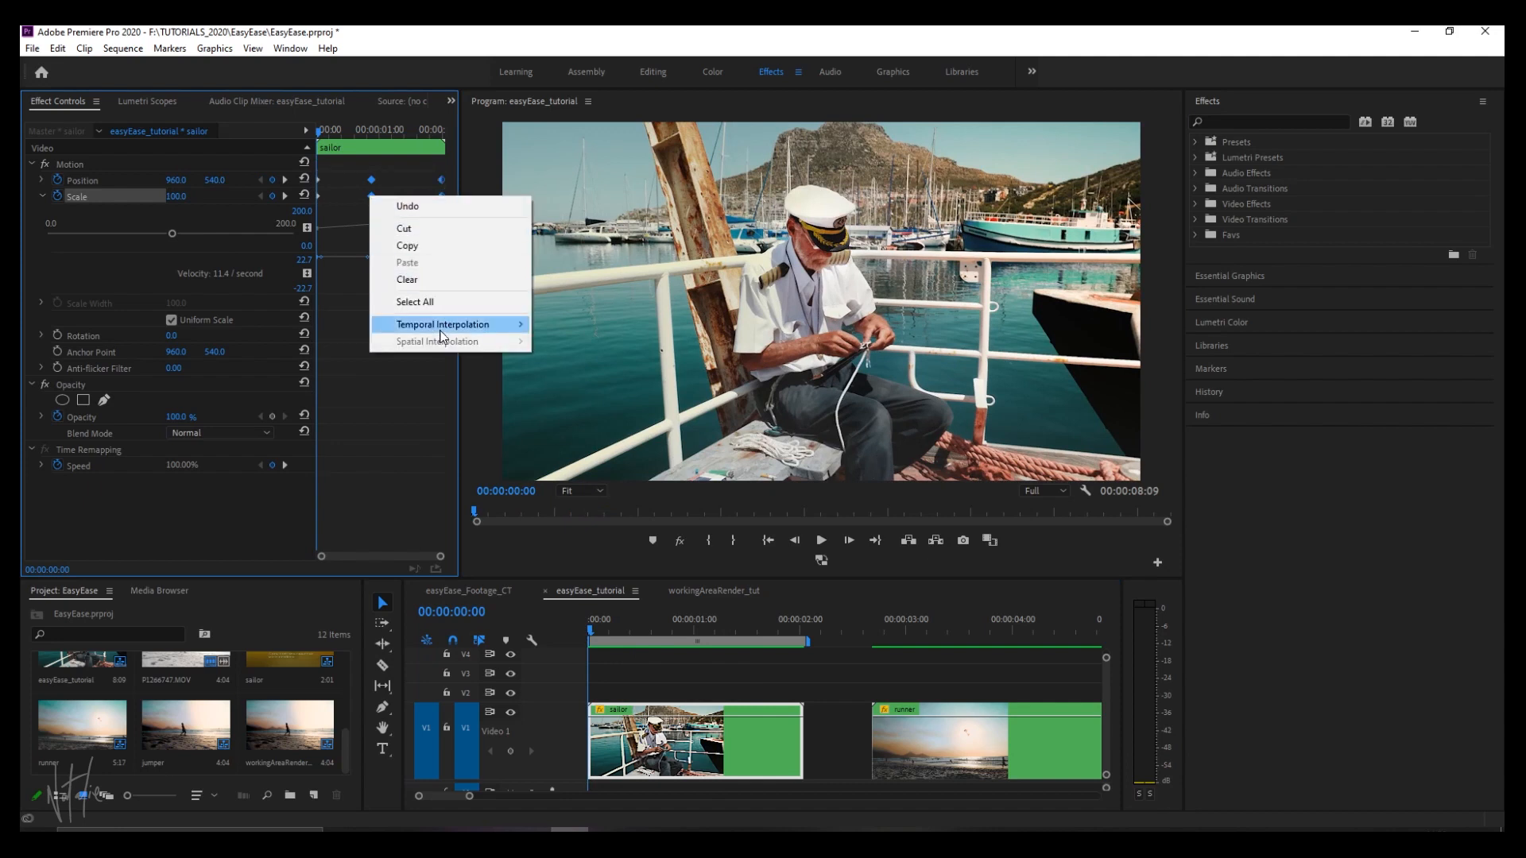
mouse_move(444, 333)
left_click(598, 359)
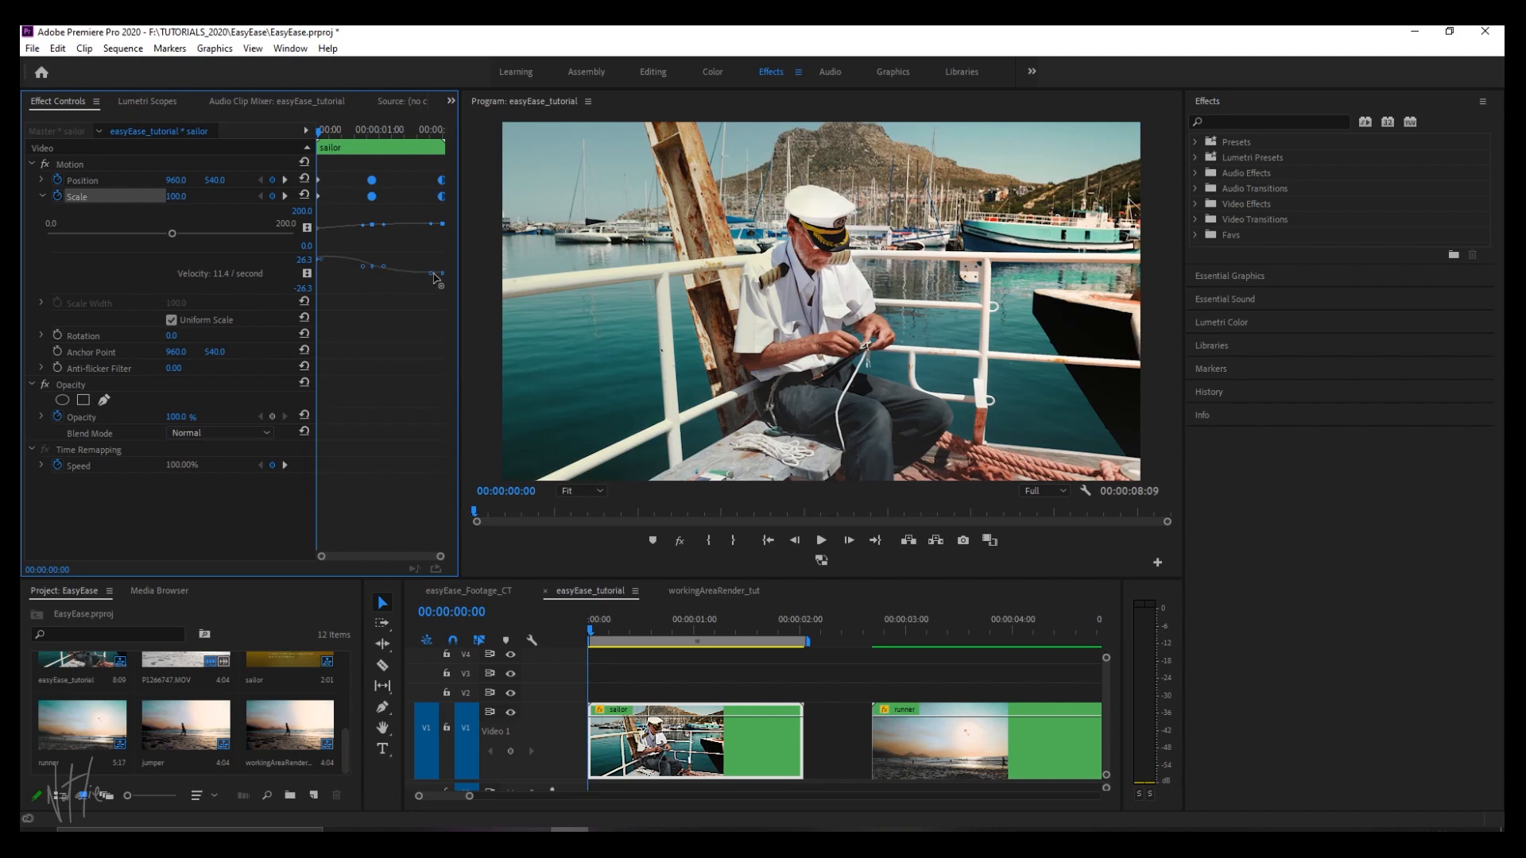
Play back the sailor clip from the start to check its smoothed movement.
left_click(588, 633)
key("space")
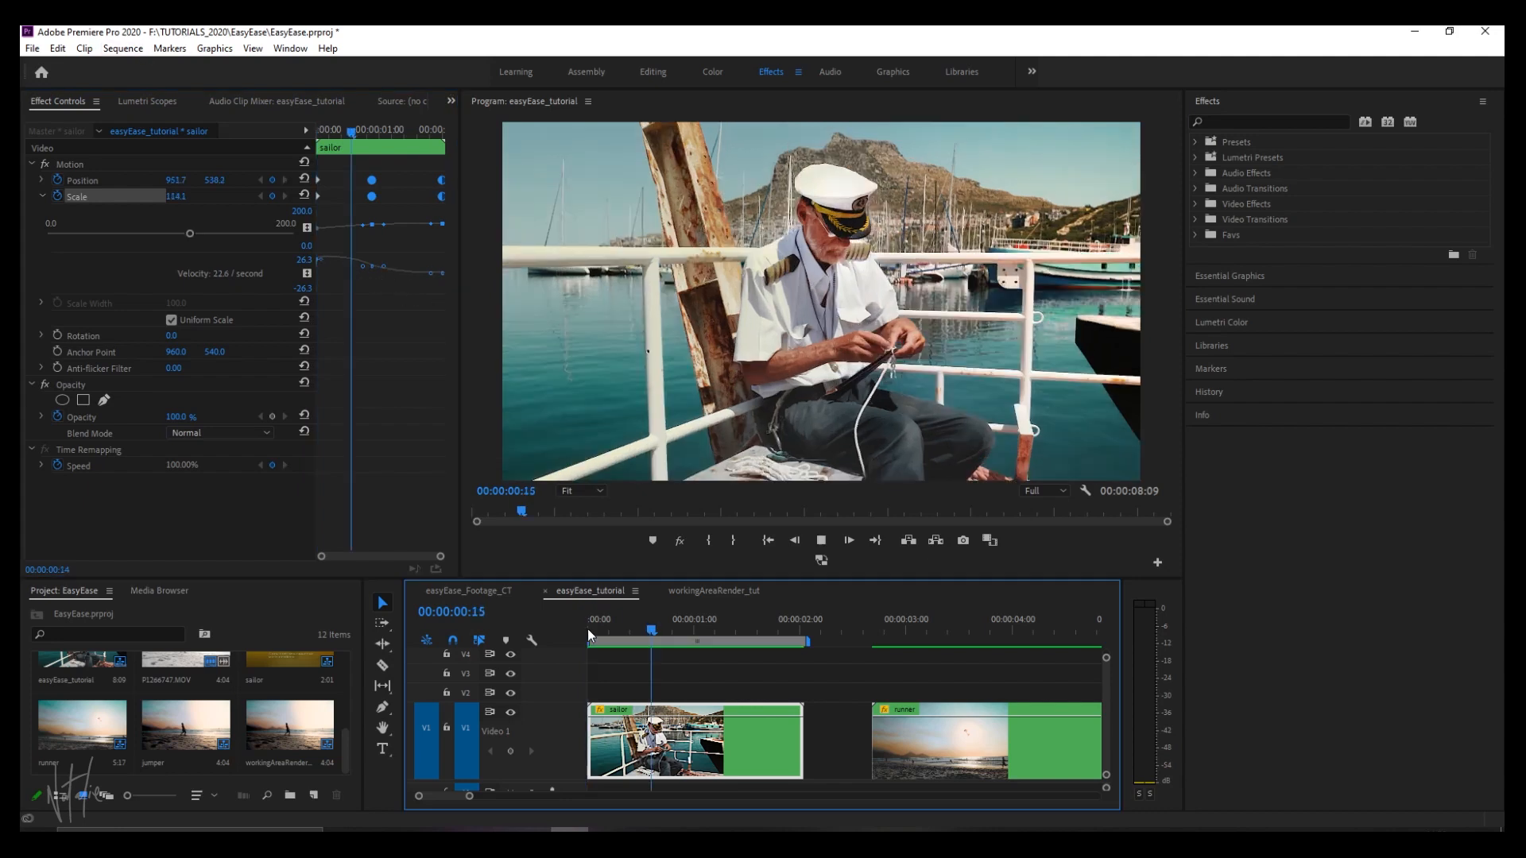
left_click(589, 634)
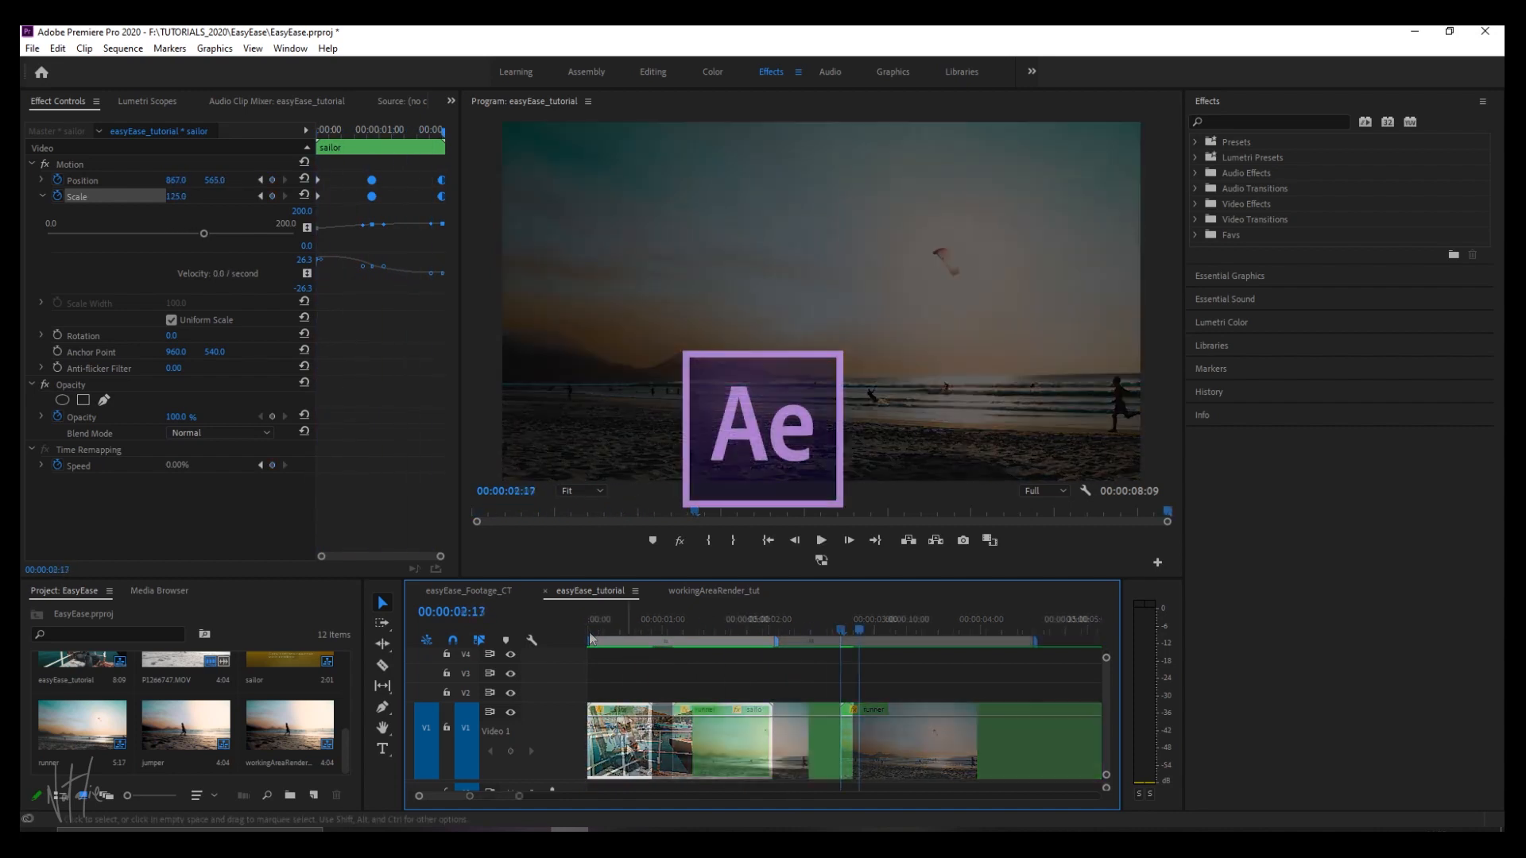
Duplicate the sailor clip to 00:00:09:18 on track V1 and replace the copy with an After Effects composition.
left_click_drag(609, 748, 917, 747)
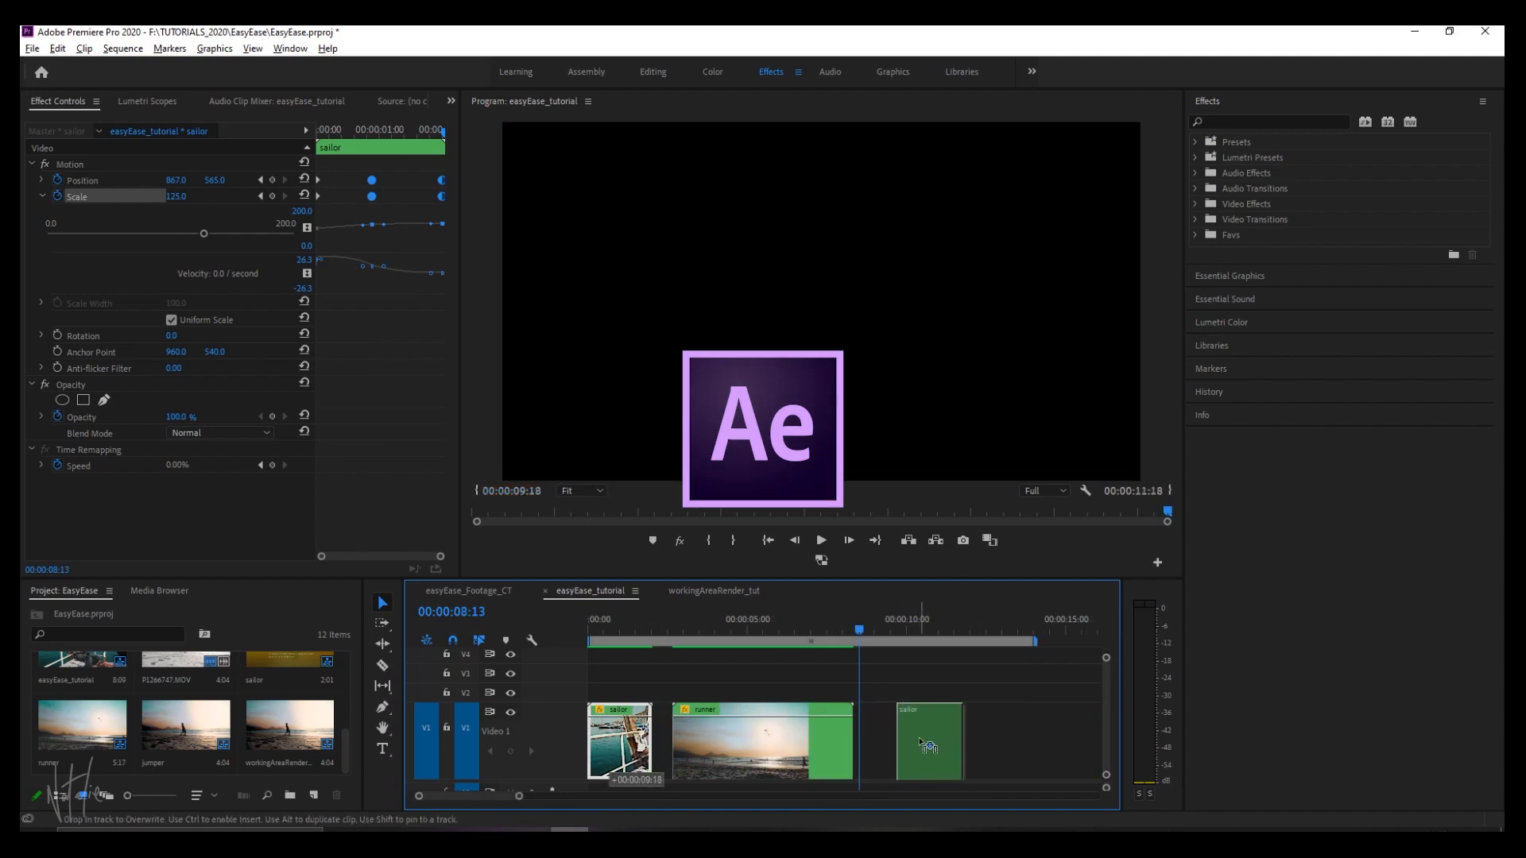
left_click(916, 613)
left_click(920, 749)
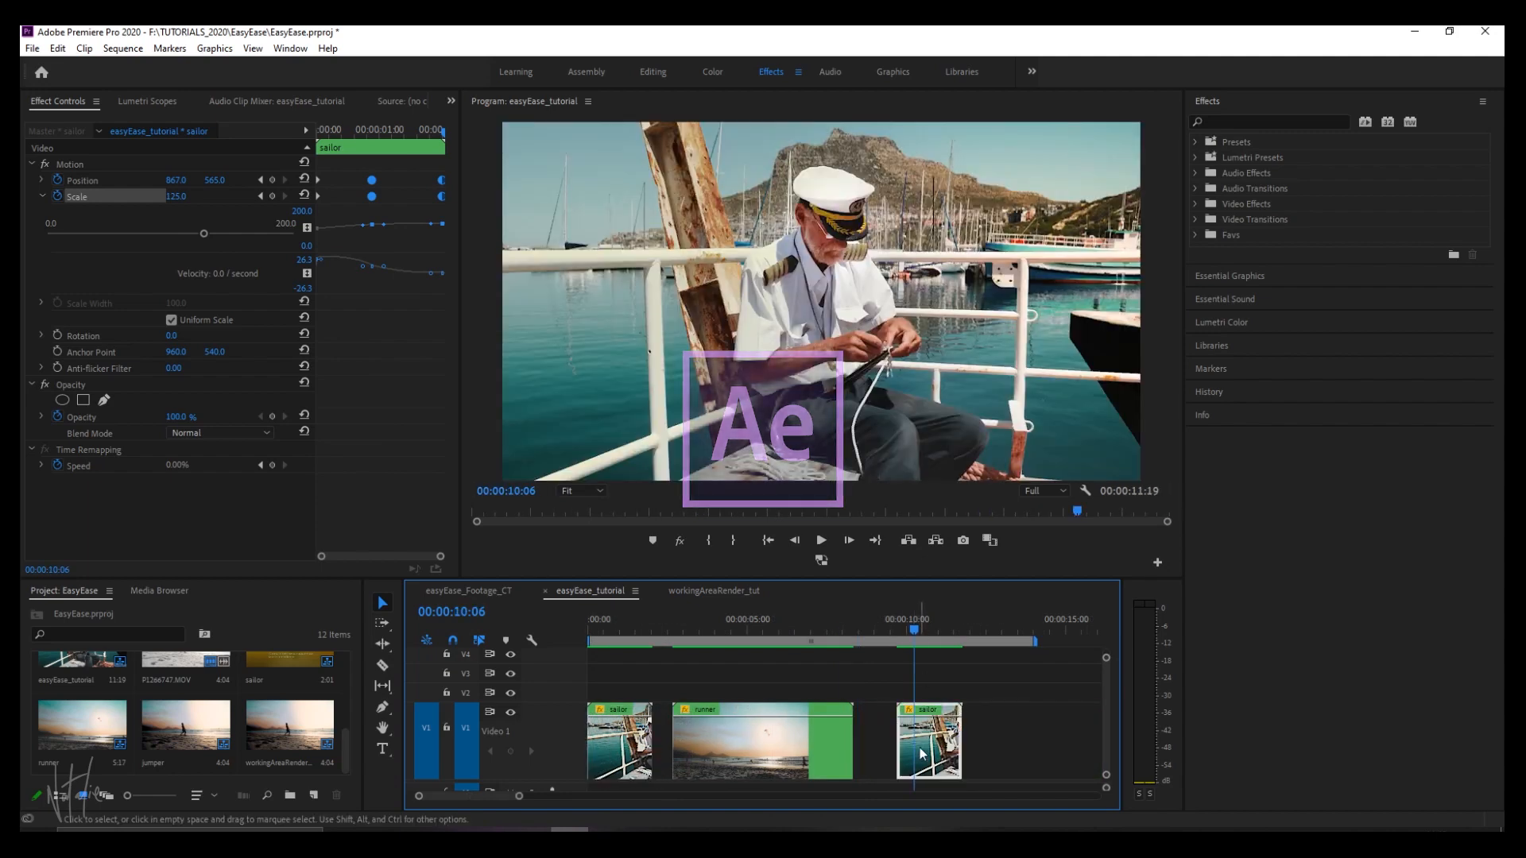
right_click(921, 753)
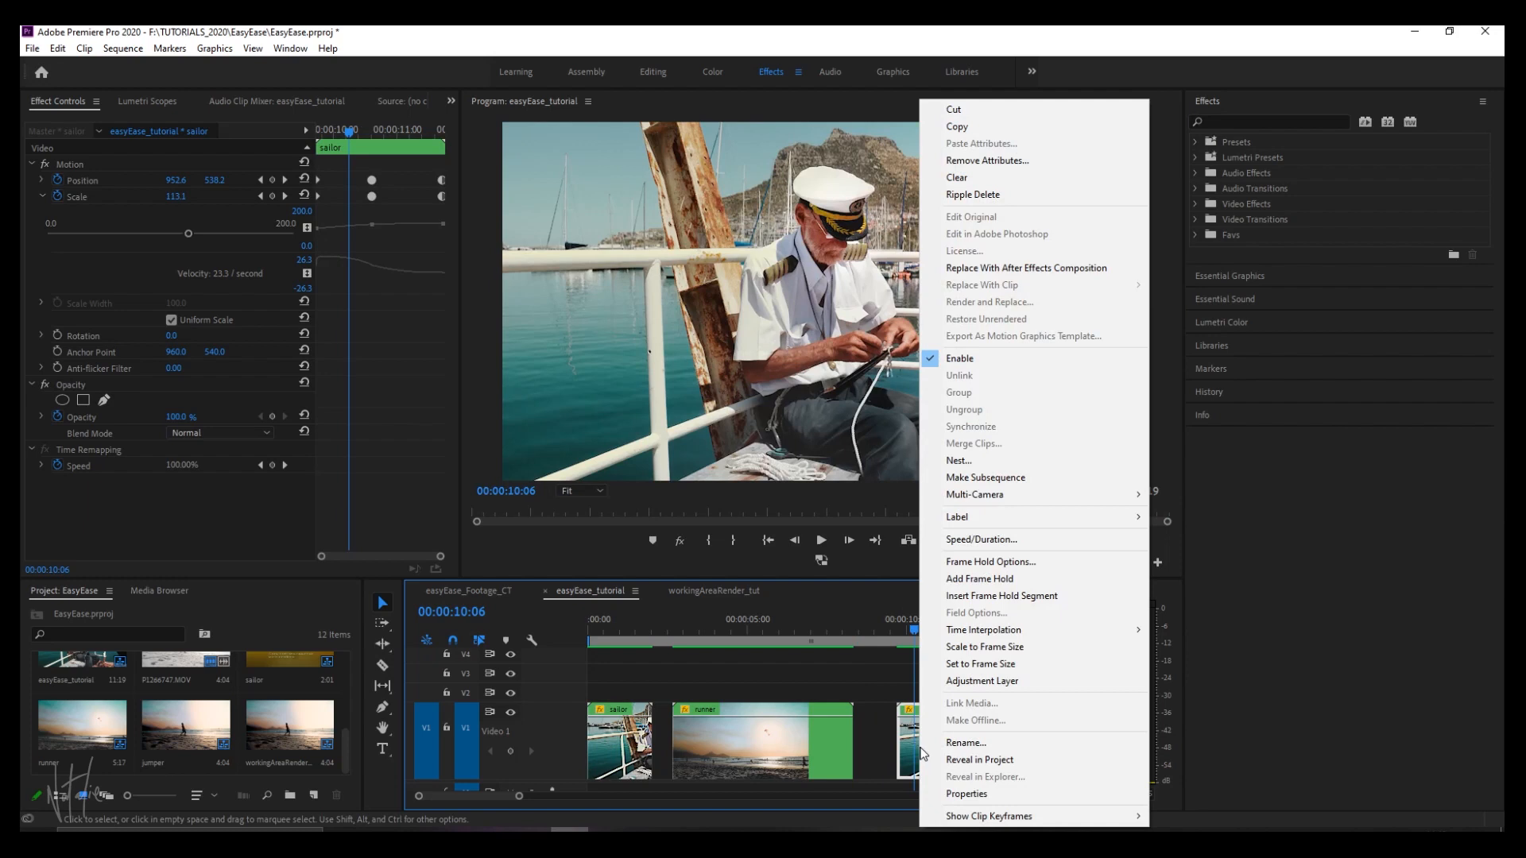
left_click(1013, 268)
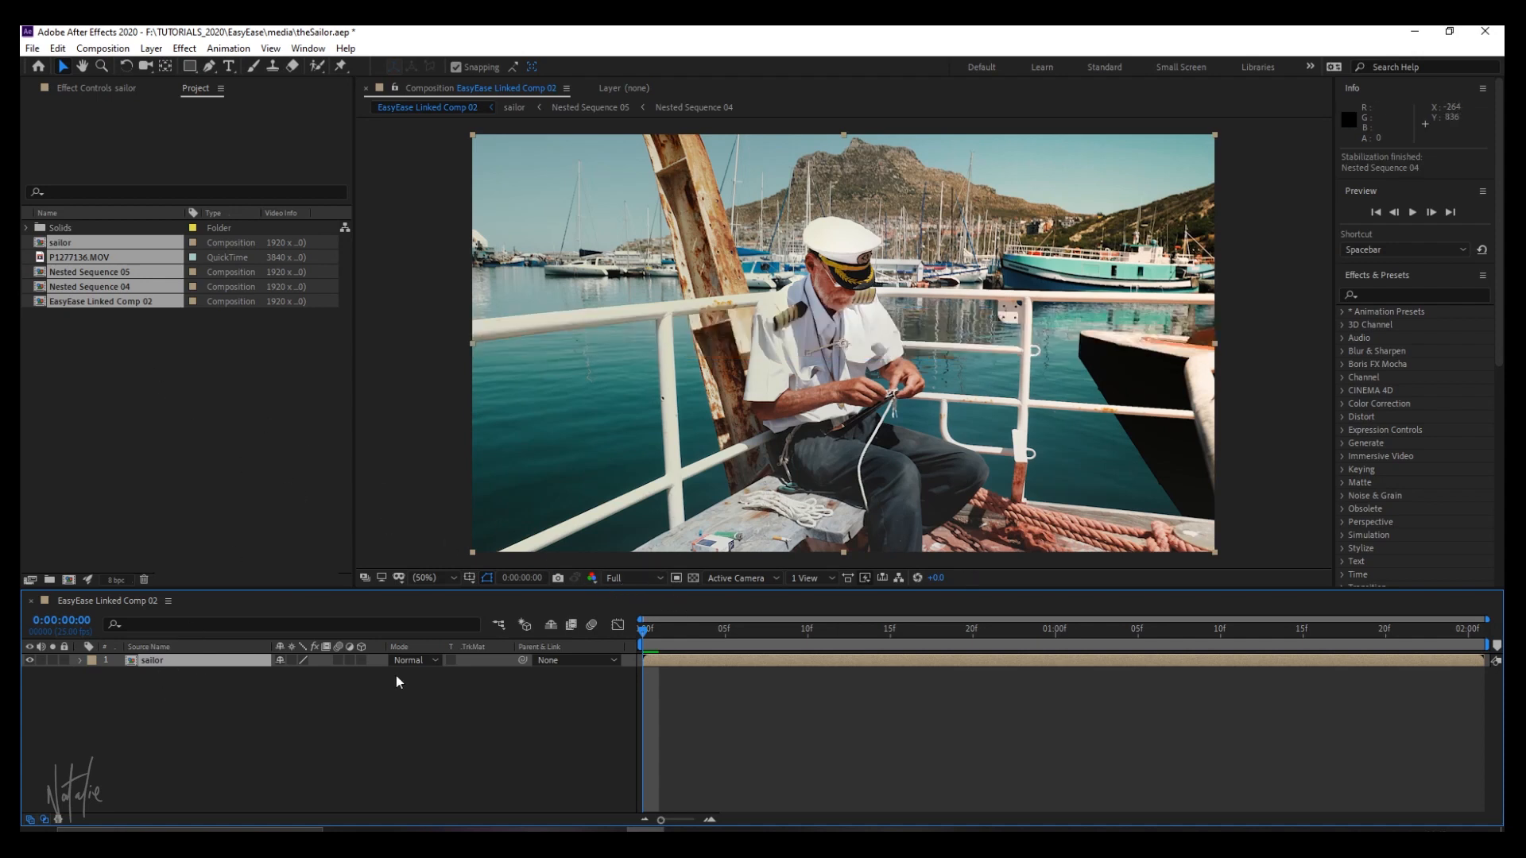
Pre-compose the sailor layer as sailor Comp 1, leaving all attributes in EasyEase Linked Comp 02, and preview the composition.
right_click(771, 663)
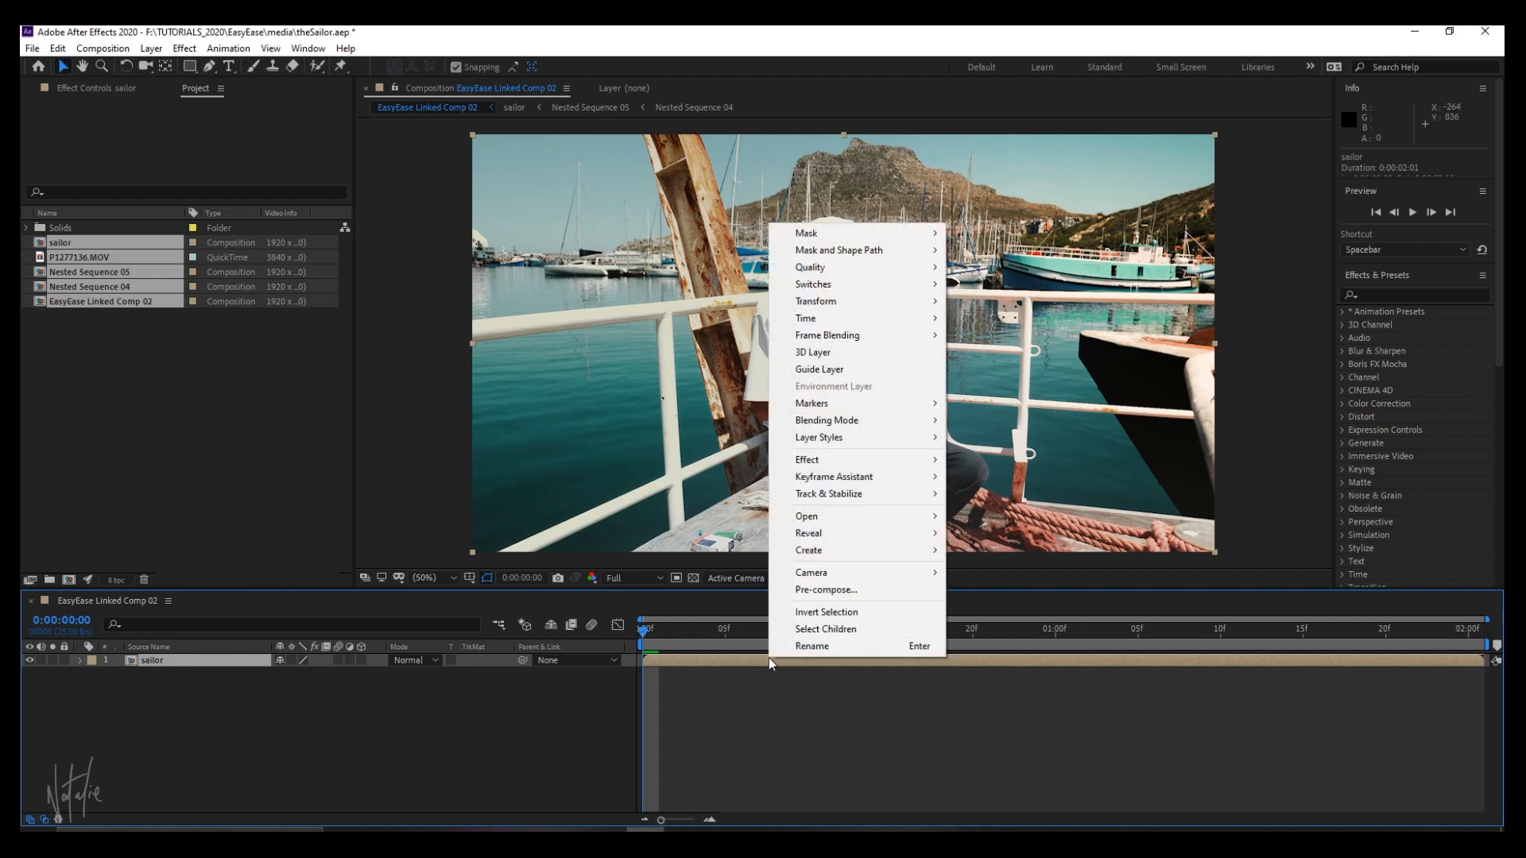
left_click(826, 589)
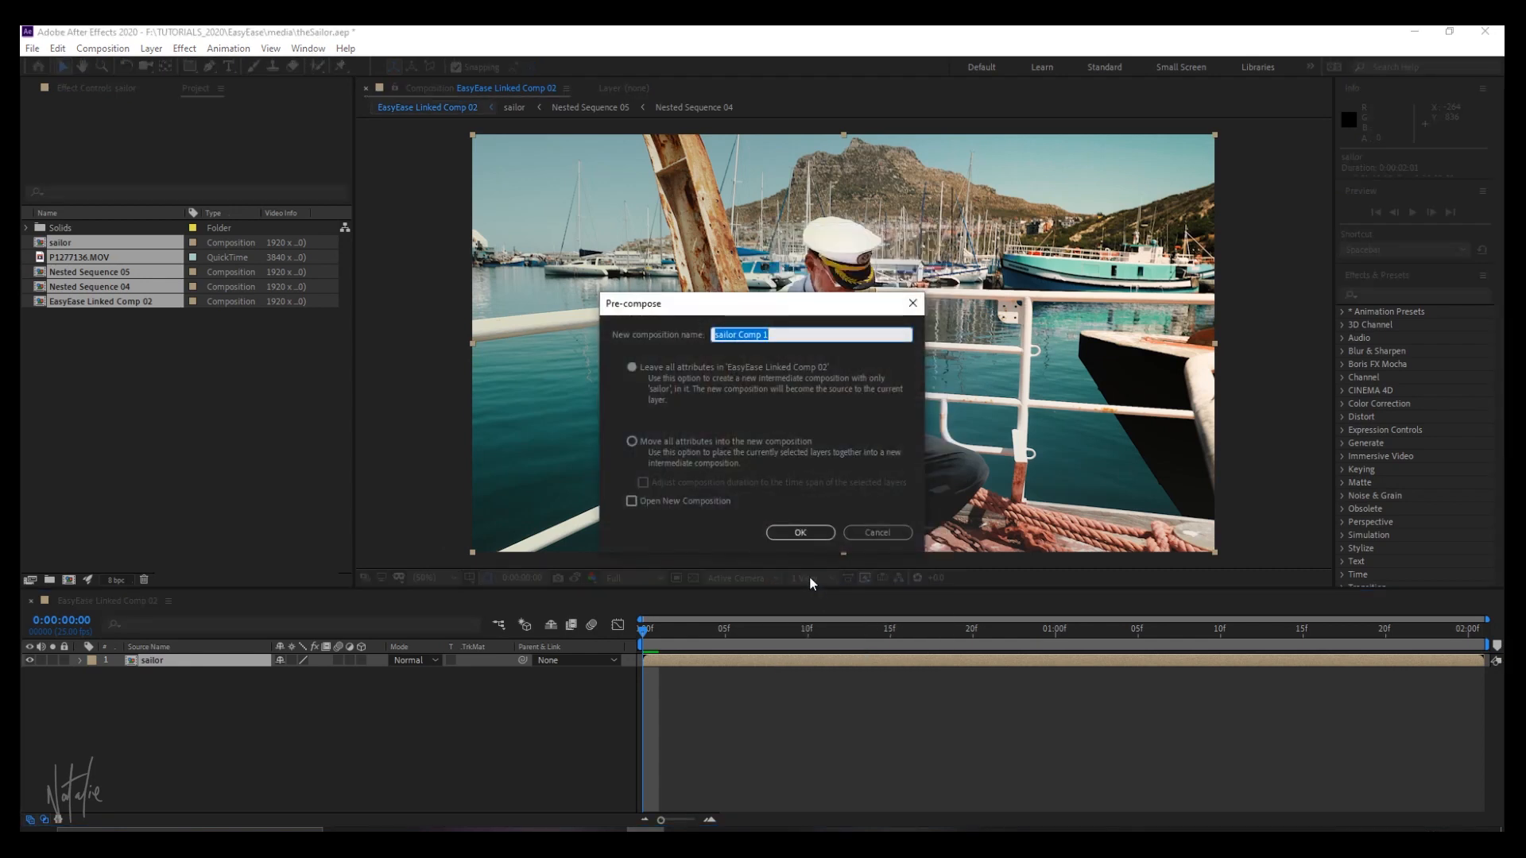
left_click(800, 532)
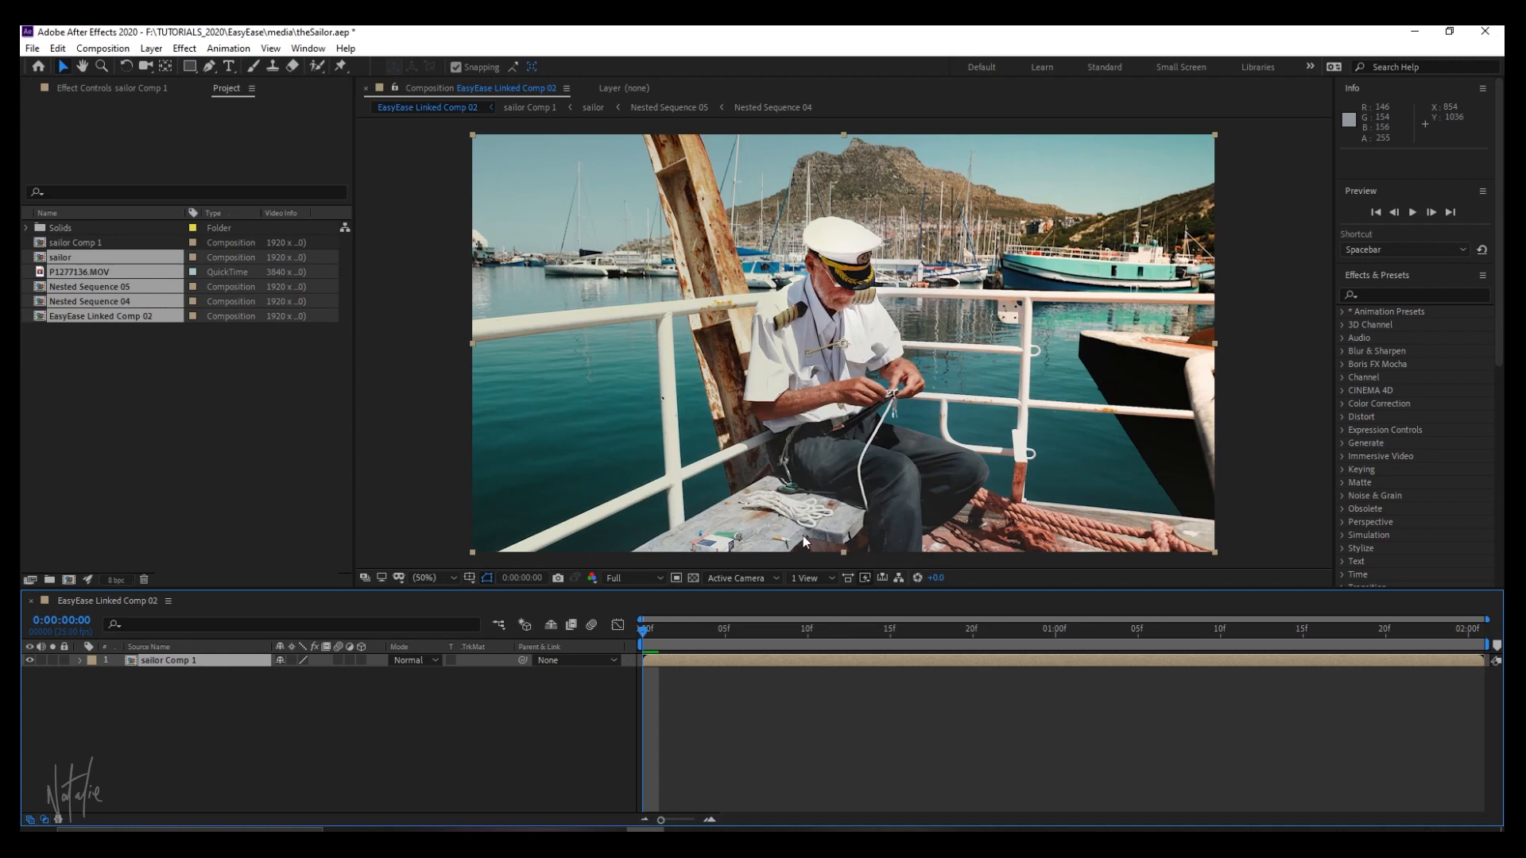
key("space")
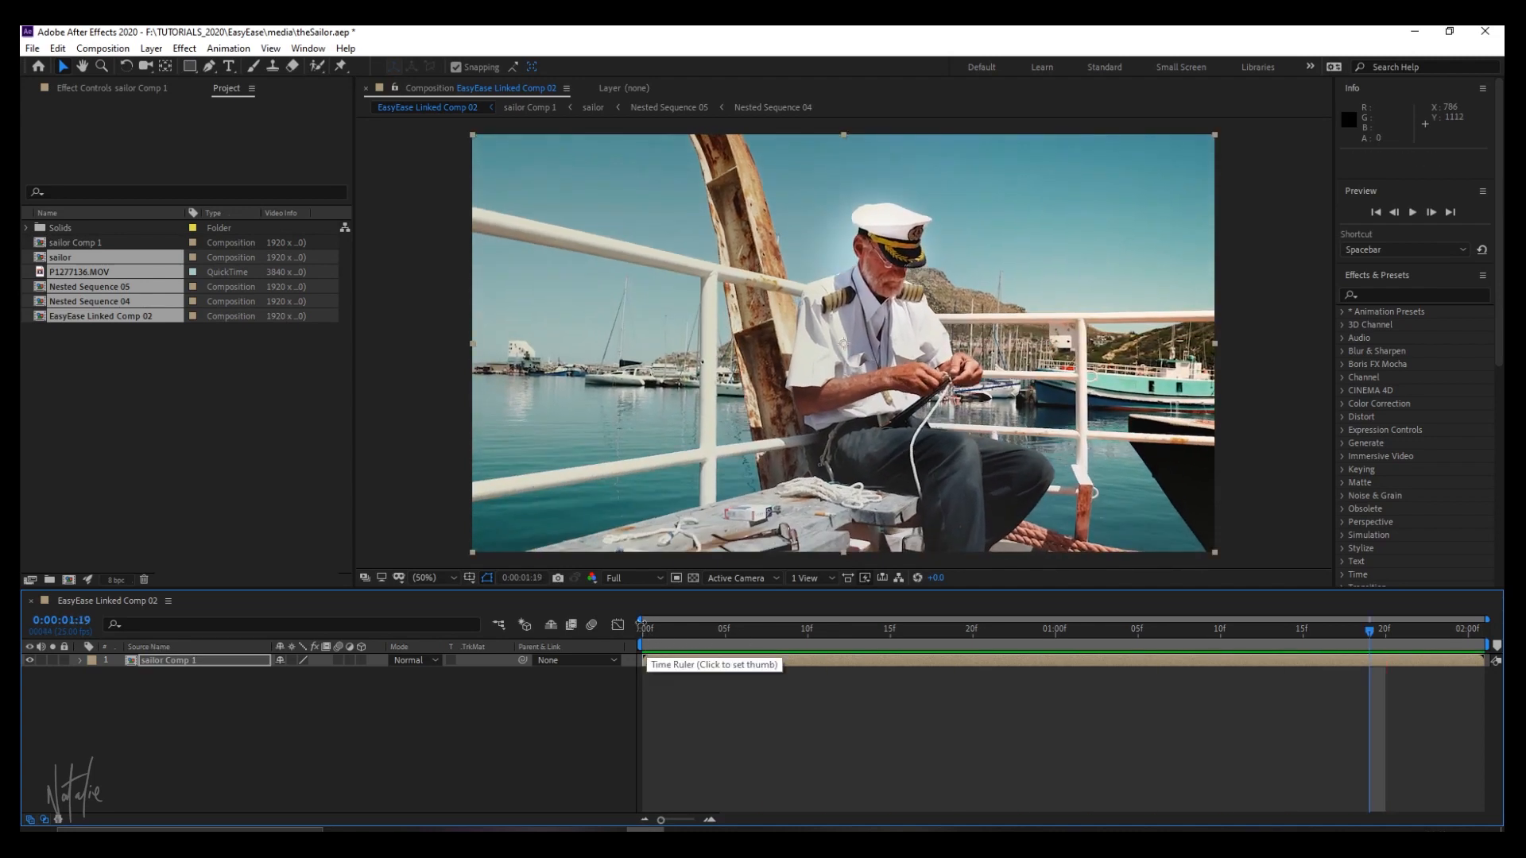
key("space")
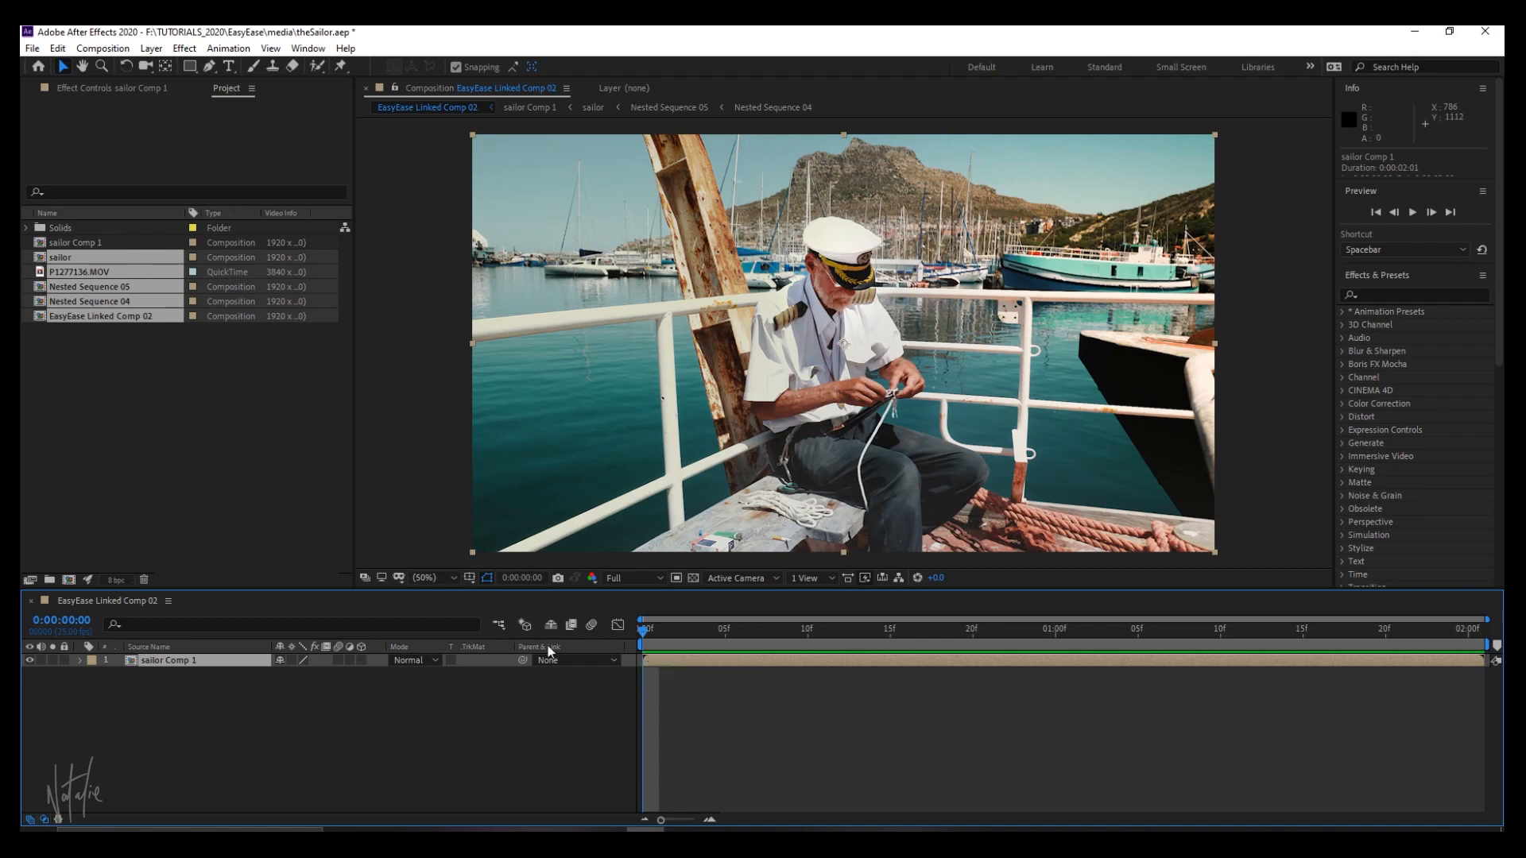
Enable Scale and Position keyframing for sailor Comp 1 at the start of the composition.
left_click(79, 661)
left_click(93, 674)
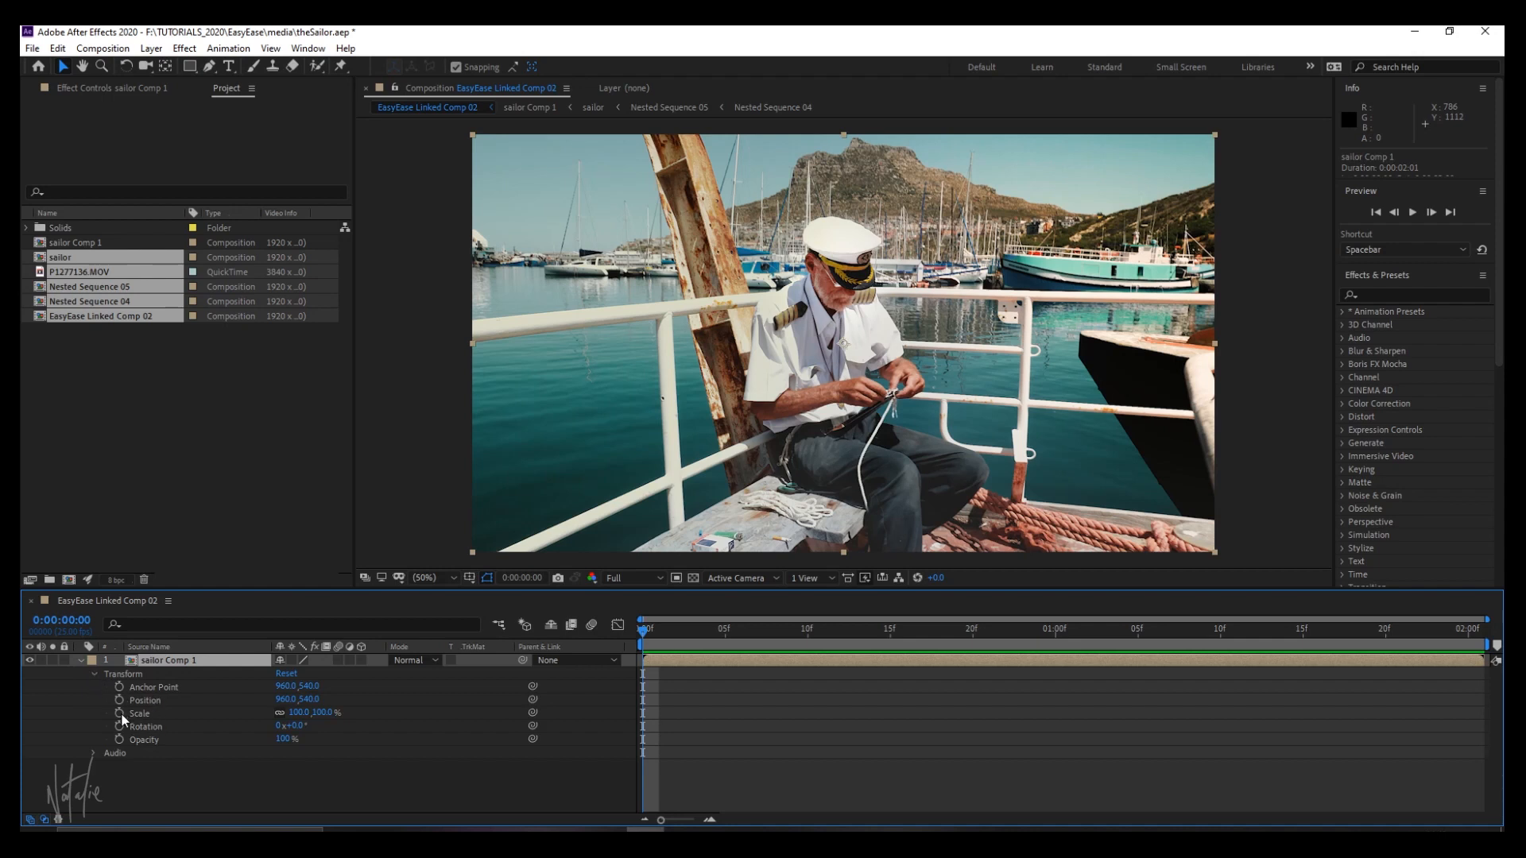
left_click(119, 712)
left_click(119, 699)
Keyframe sailor Comp 1's Scale to 123% at 0:00:00:23 and 137% at 0:00:01:22, set its Anchor Point to 1040, 536, and preview.
left_click_drag(643, 632, 1022, 642)
mouse_move(297, 713)
left_mouse_down()
mouse_move(315, 711)
mouse_move(268, 684)
mouse_move(315, 674)
mouse_move(310, 712)
mouse_move(318, 684)
mouse_move(304, 686)
left_mouse_up()
key("space")
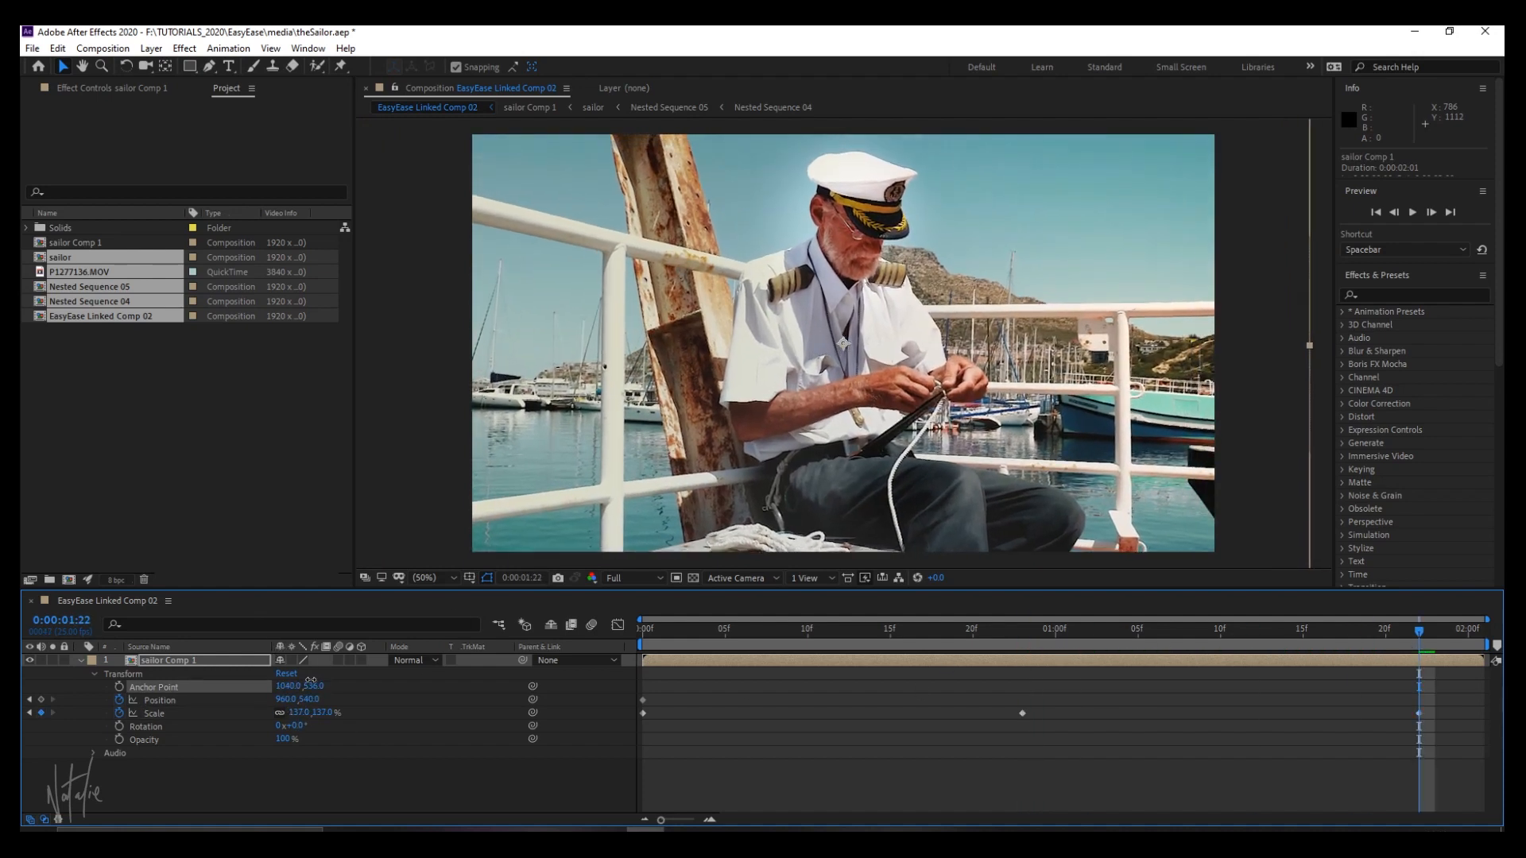
key("space")
key("space")
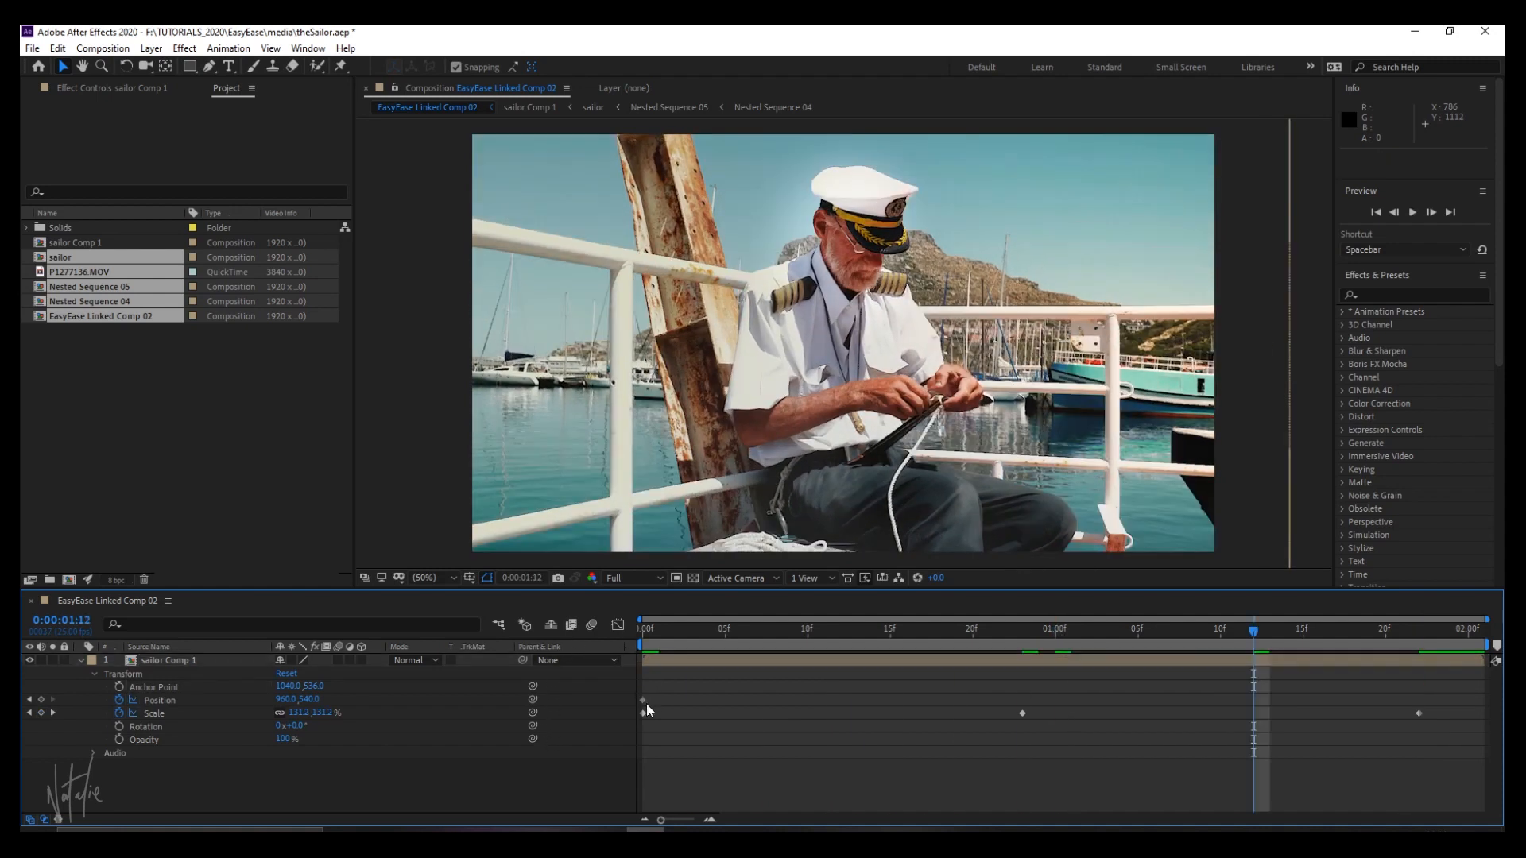
Apply Easy Ease to sailor Comp 1's Position and Scale keyframes and convert the middle and last Scale keyframes to Auto Bezier.
left_click_drag(646, 703, 1462, 728)
right_click(1024, 714)
mouse_move(1112, 701)
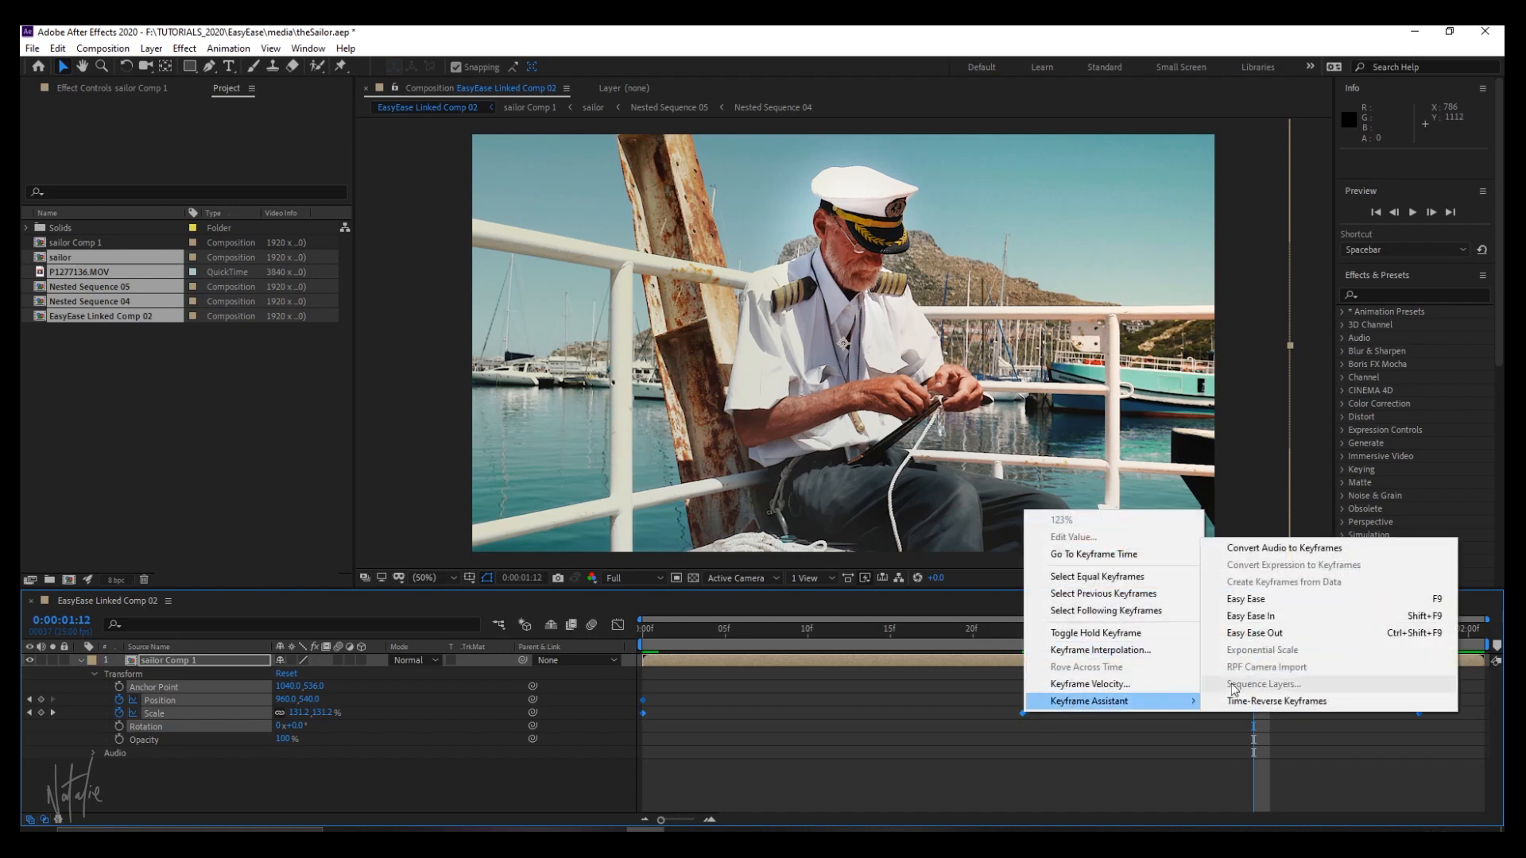
left_click(1245, 598)
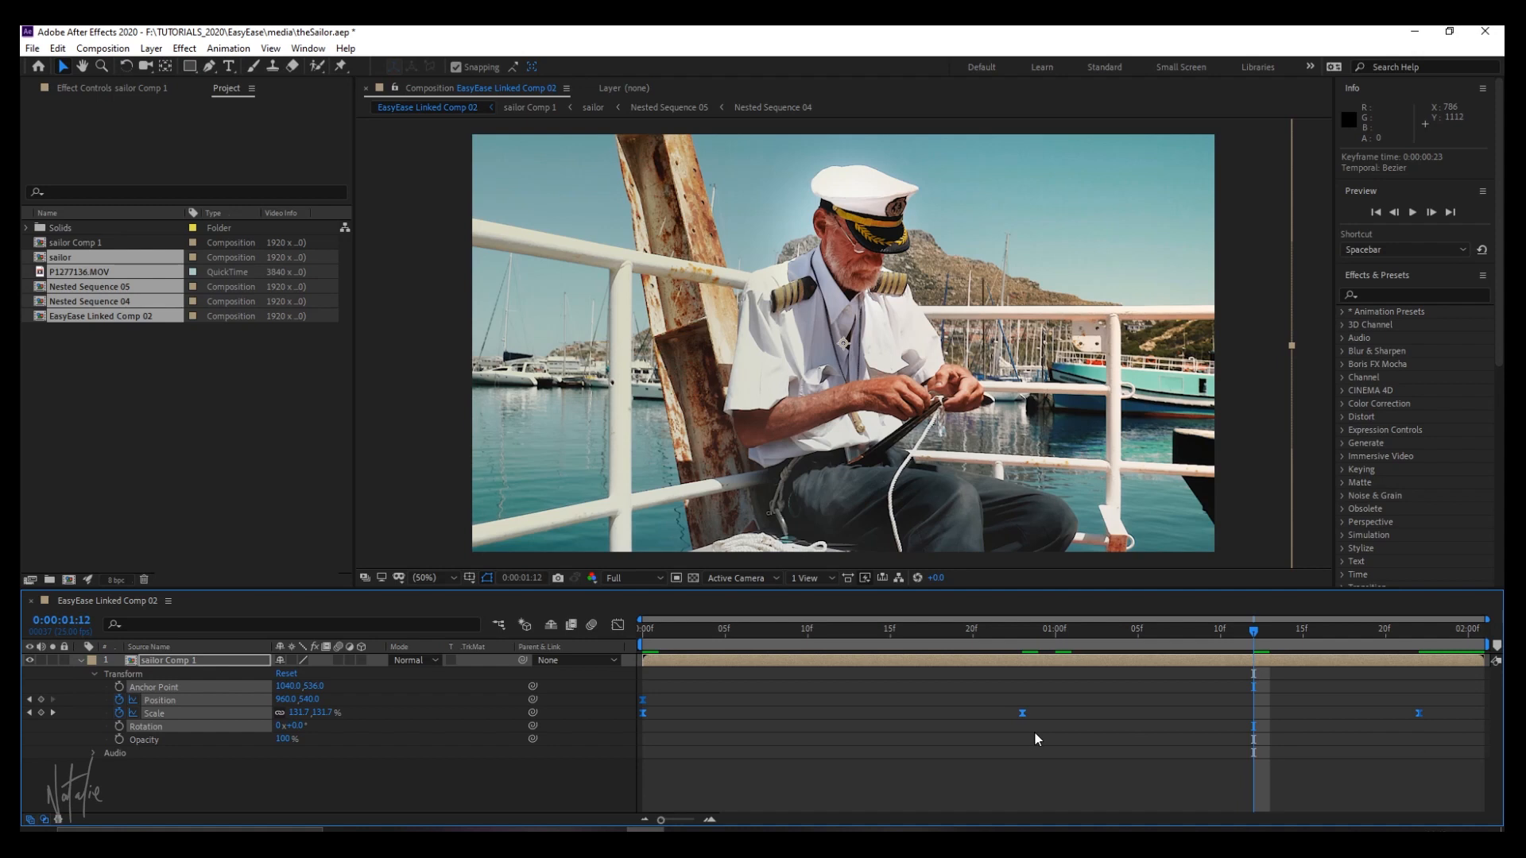
left_click(1023, 713, "ctrl")
left_click(1022, 712, "ctrl")
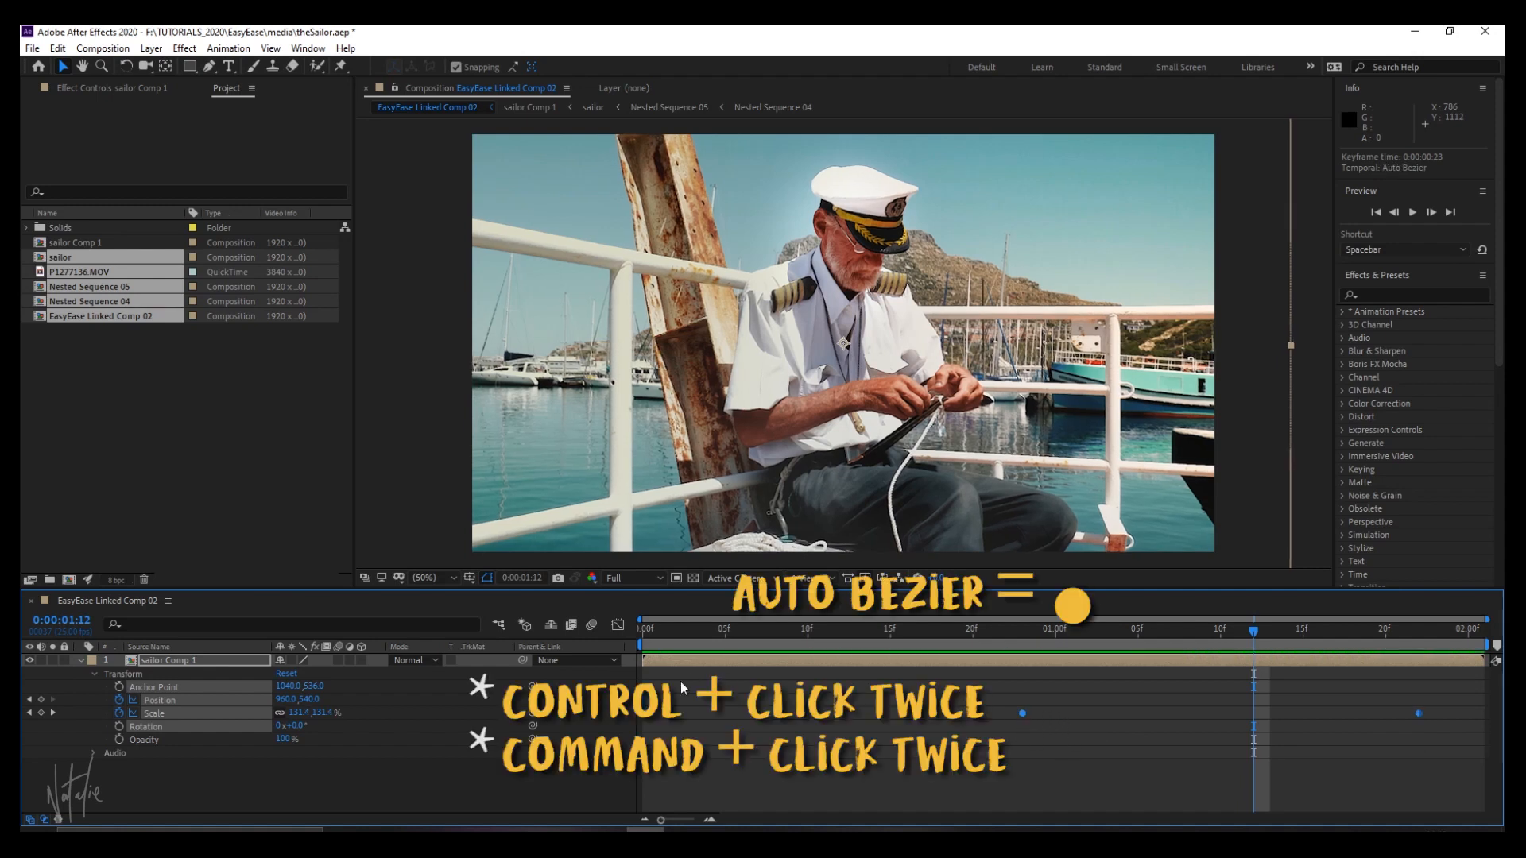
Reshape the Scale speed graph in the Graph Editor by adjusting the handles of the middle and last keyframes.
left_click(619, 626)
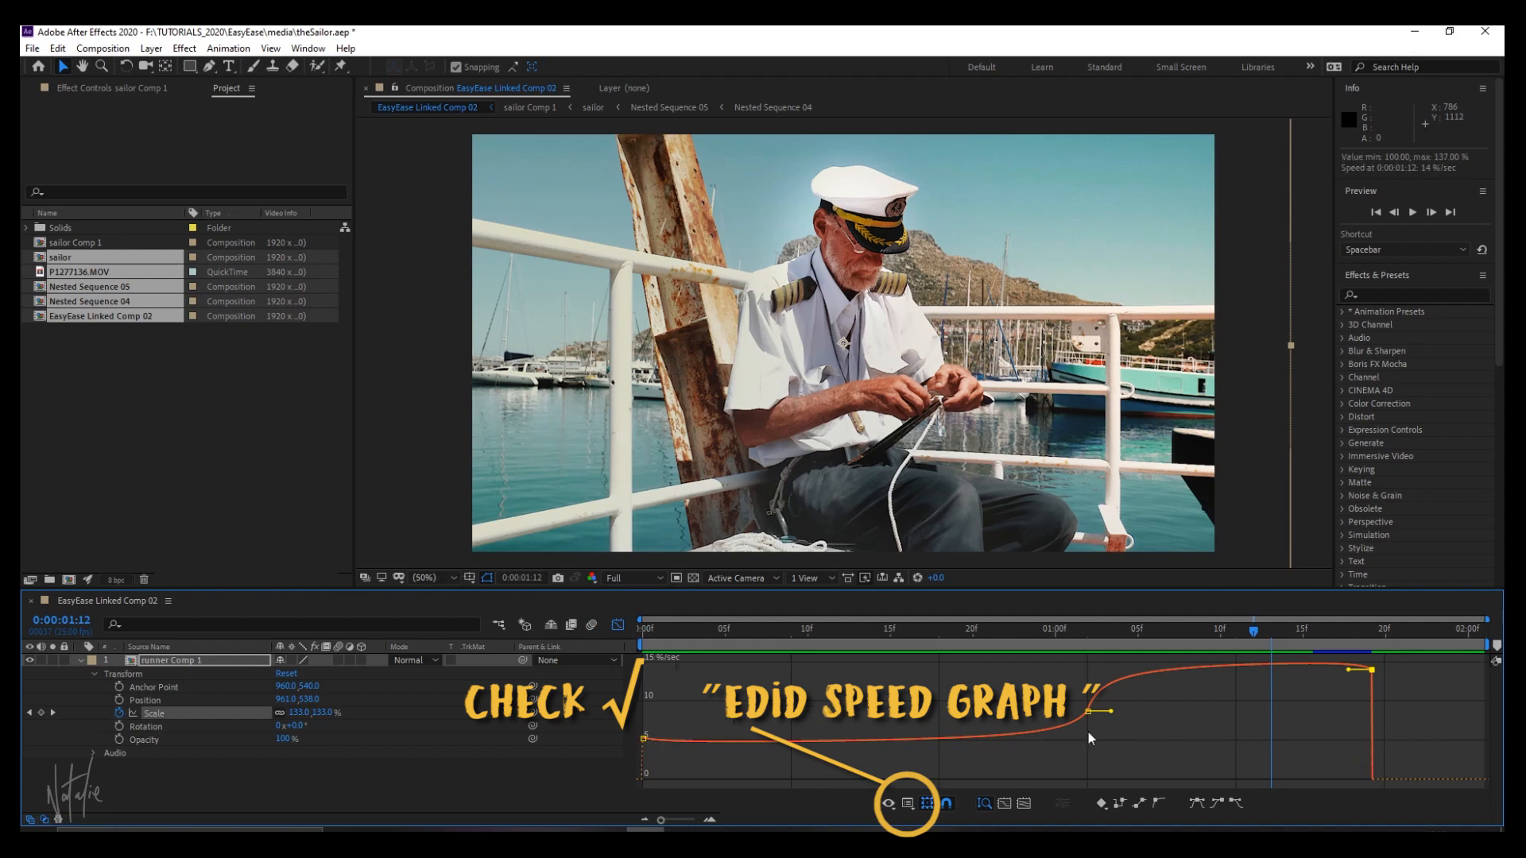
left_click_drag(1128, 714, 1172, 706)
left_click_drag(1349, 685, 1309, 723)
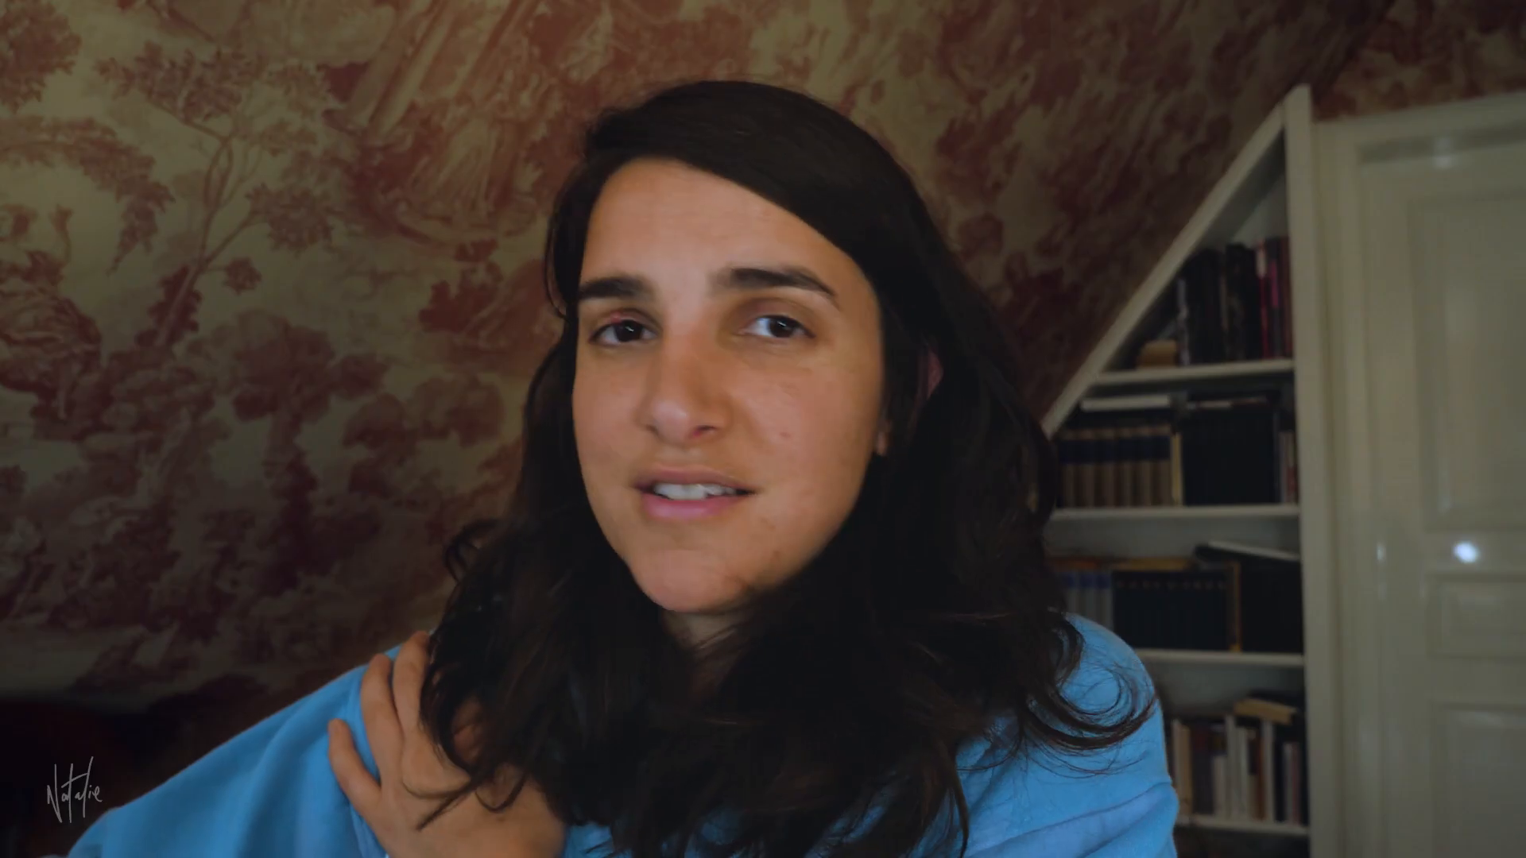